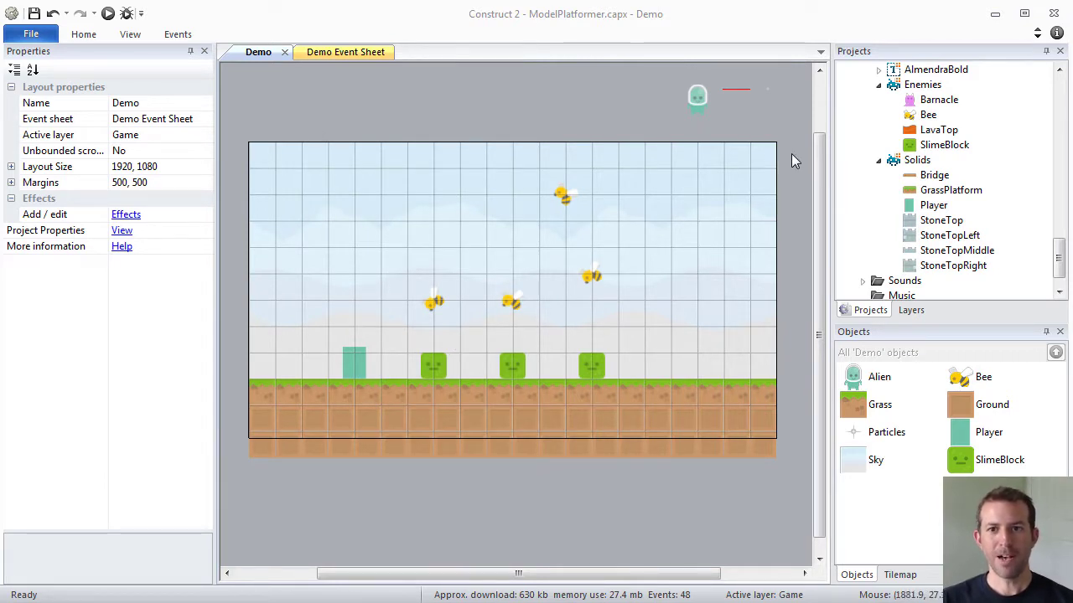
# - Preview the Demo layout in the browser to see how the player behaves on the ground, and return to the editor
pyautogui.click(108, 13)
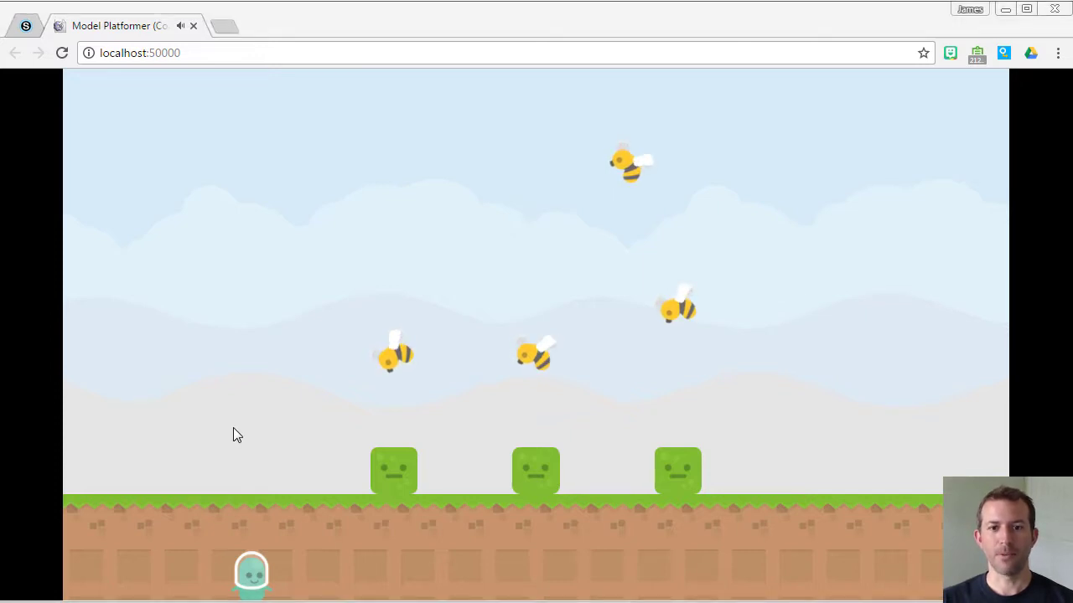
pyautogui.hotkey('alt', 'Tab')
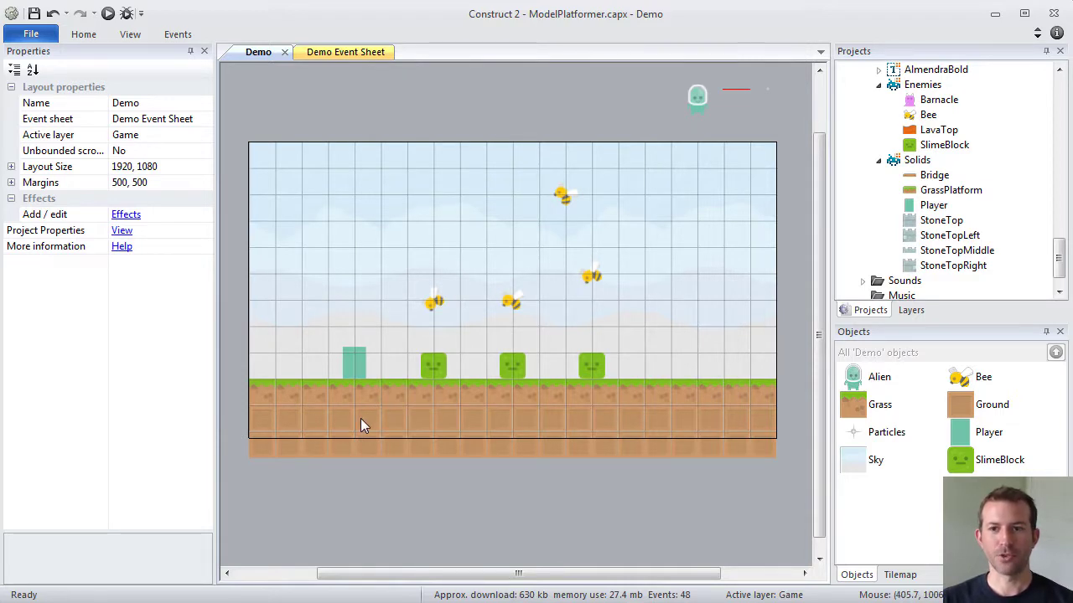
# - Add the Solid behavior to the Grass object type so other objects cannot fall through it
pyautogui.moveTo(1057, 253); pyautogui.dragTo(1064, 184)
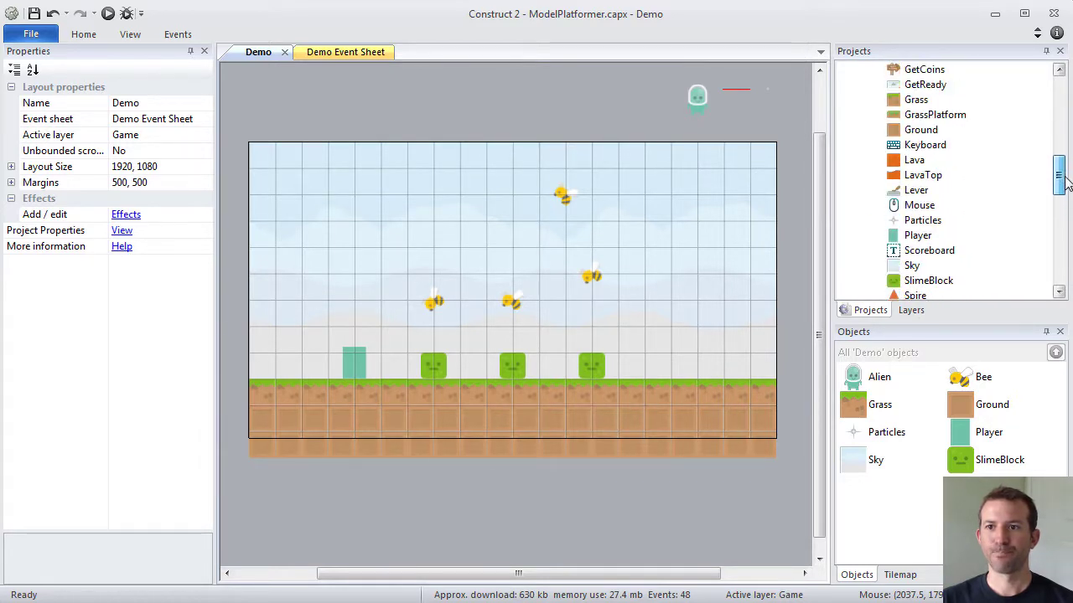
pyautogui.click(917, 100)
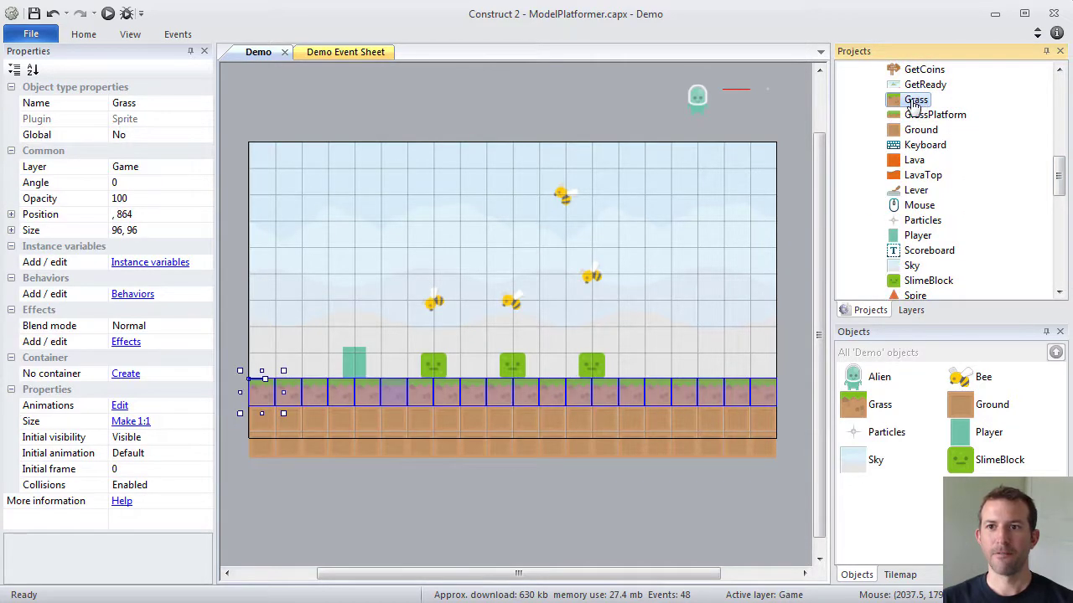
pyautogui.rightClick(914, 105)
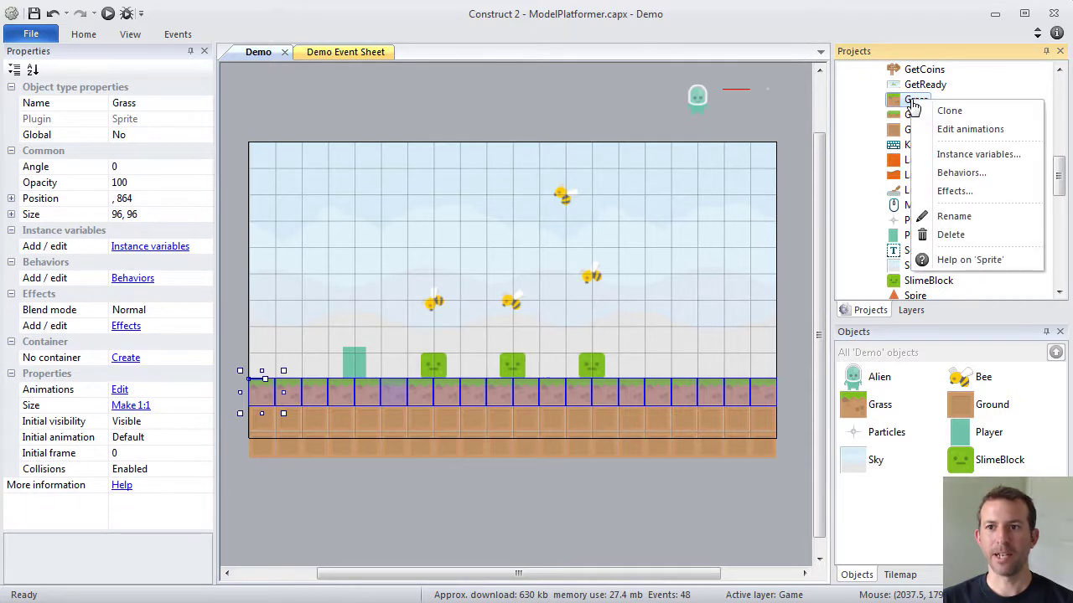
pyautogui.click(931, 172)
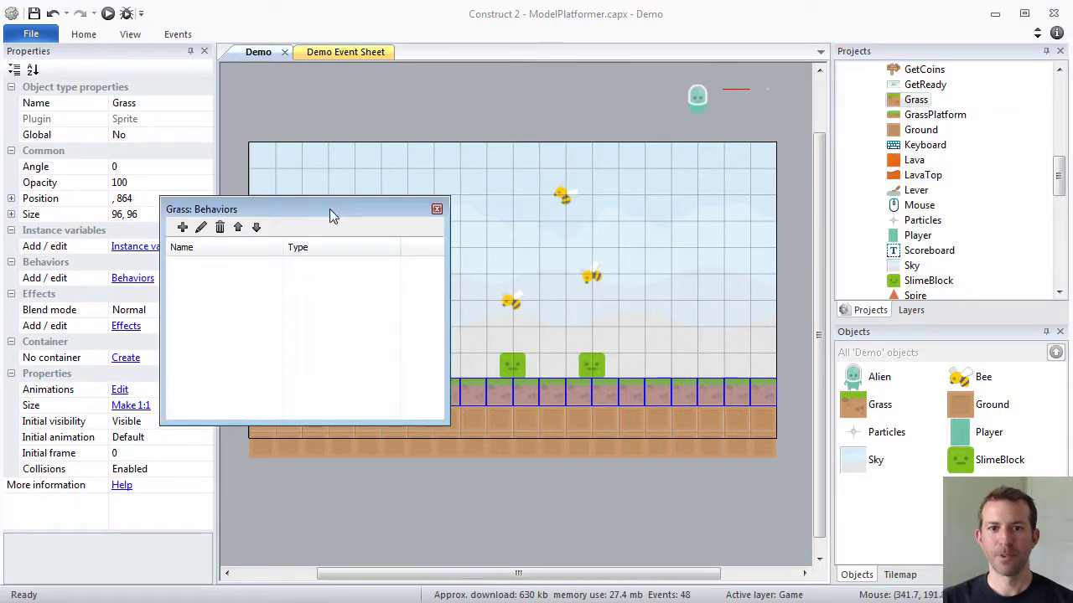
pyautogui.moveTo(330, 208); pyautogui.dragTo(554, 132)
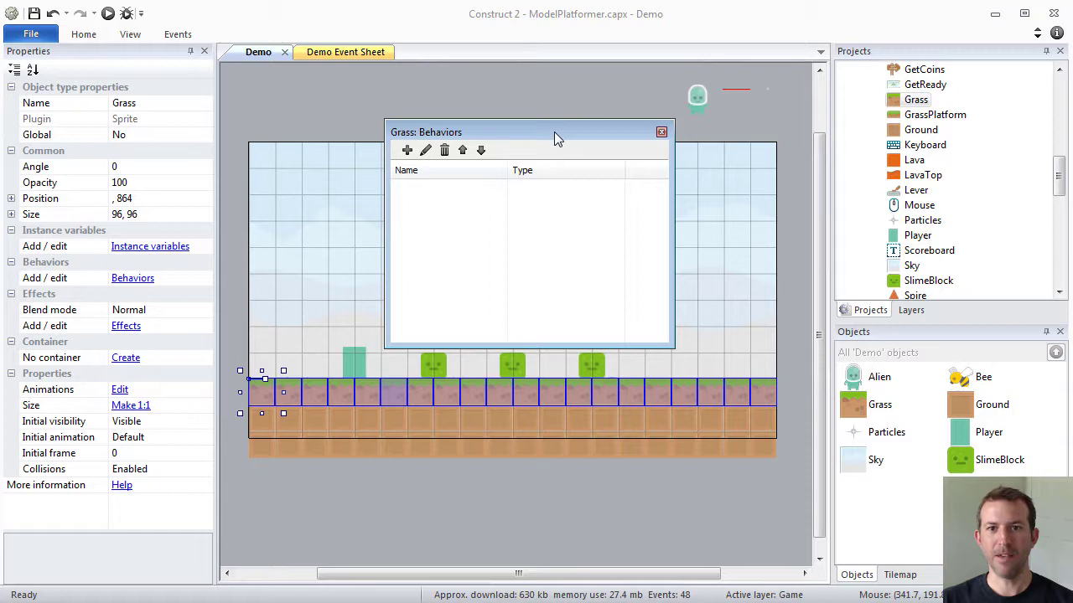
pyautogui.click(406, 149)
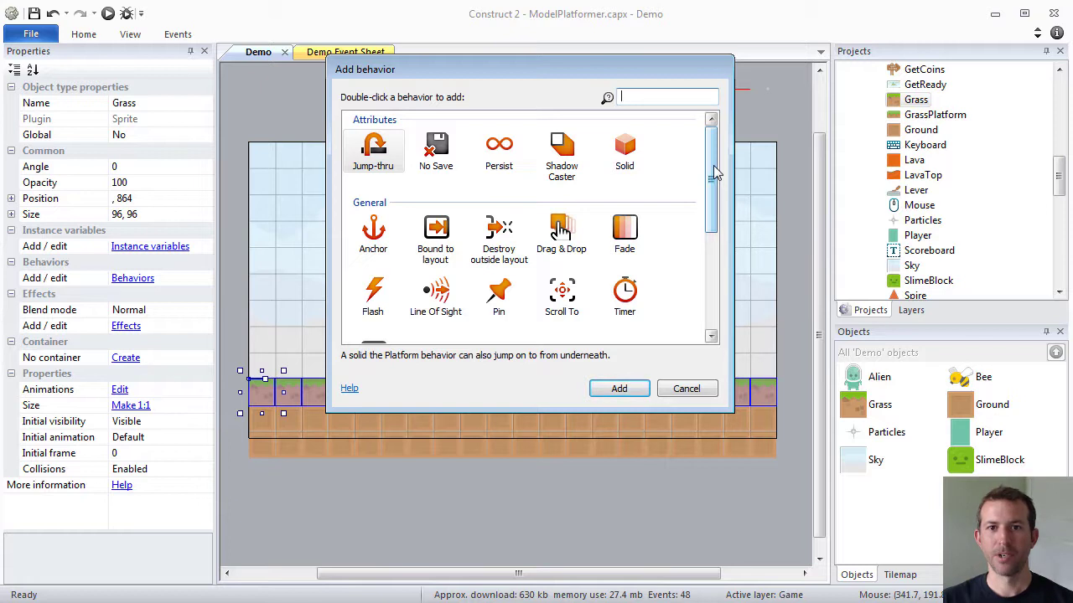
pyautogui.moveTo(713, 172)
pyautogui.mouseDown()
pyautogui.moveTo(709, 280)
pyautogui.moveTo(714, 161)
pyautogui.mouseUp()
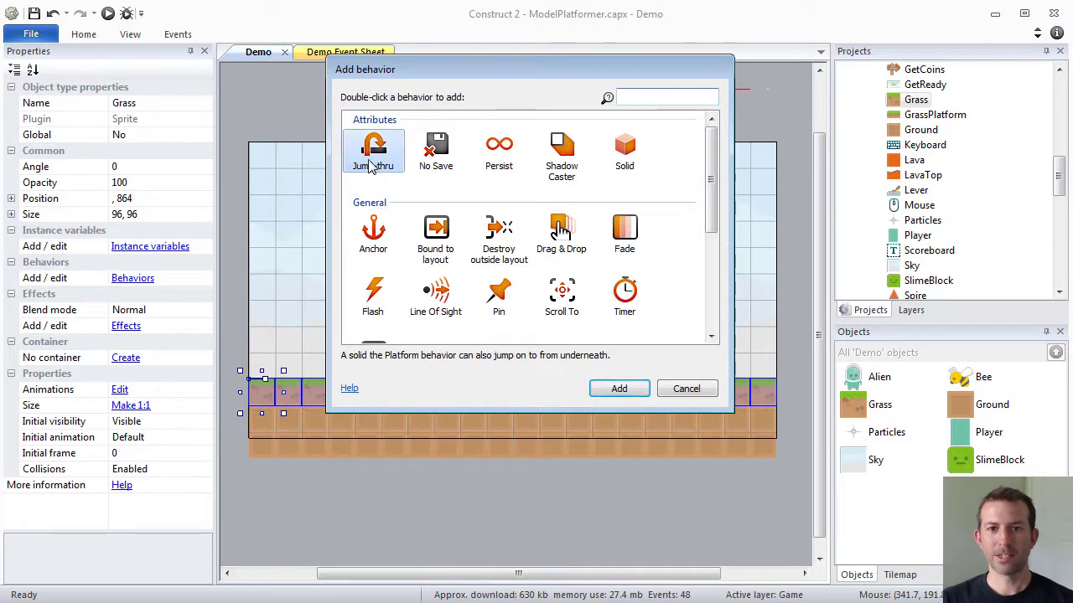
pyautogui.click(623, 153)
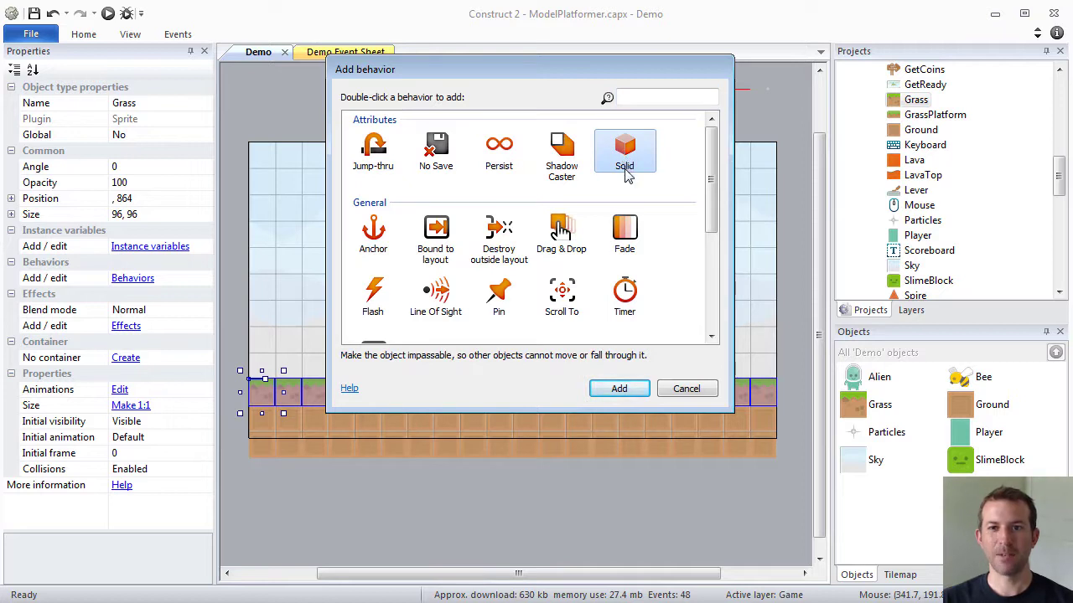
pyautogui.click(618, 389)
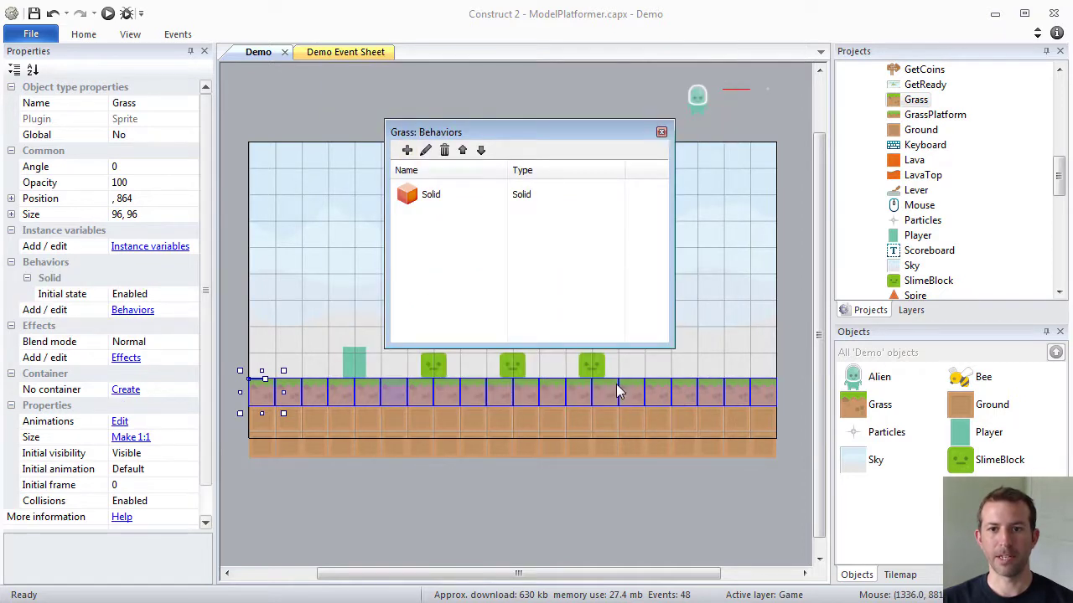
pyautogui.click(661, 131)
# - Preview the layout, walk the alien back and forth on the grass, and return to the editor
pyautogui.click(108, 14)
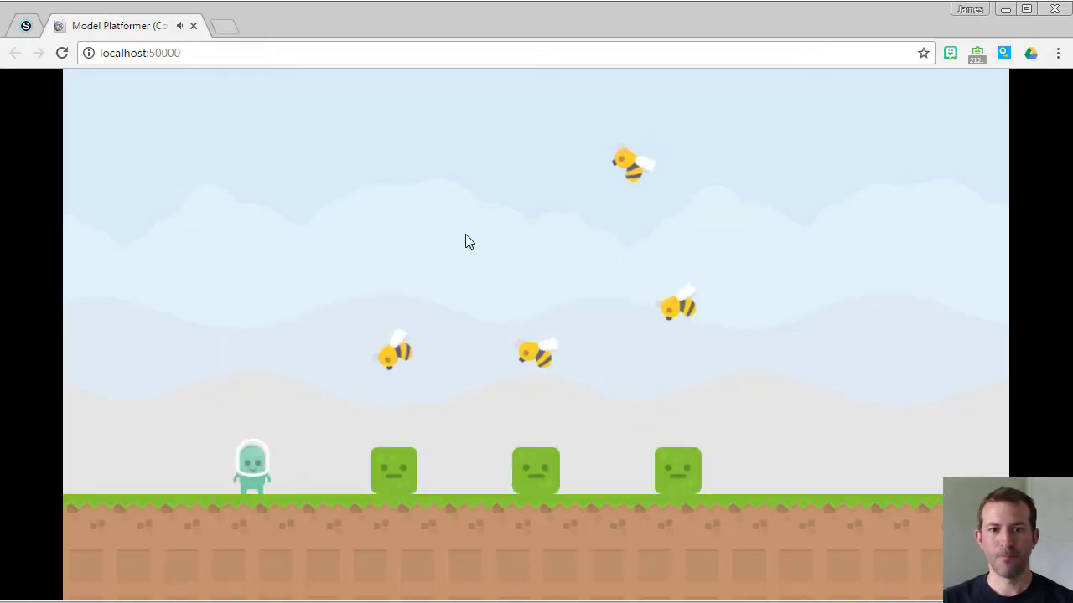
pyautogui.press('Left')
pyautogui.press('Right')
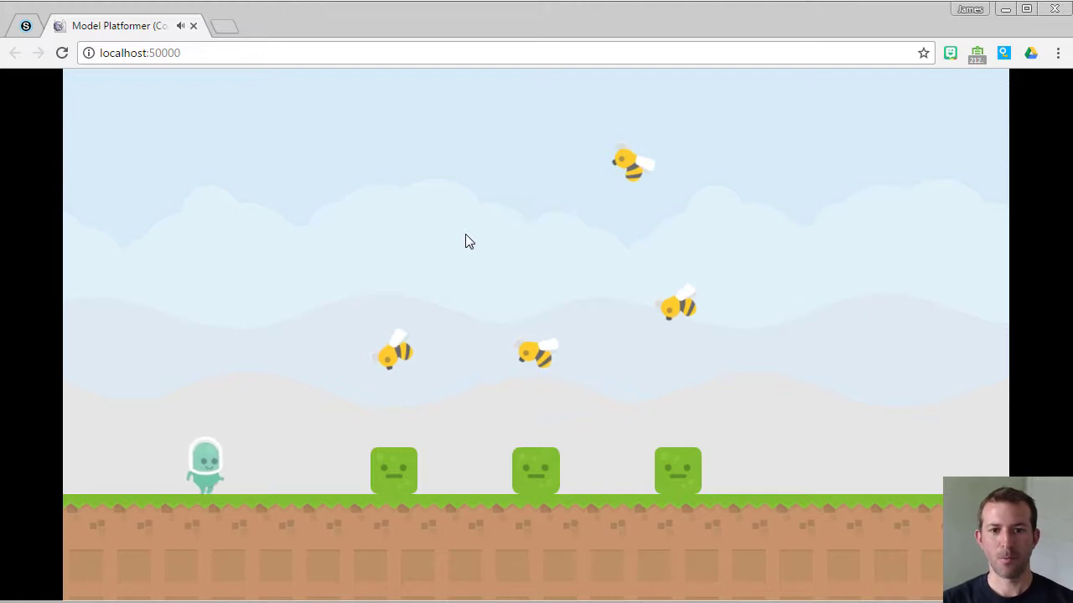
pyautogui.press('Left')
pyautogui.press('Right')
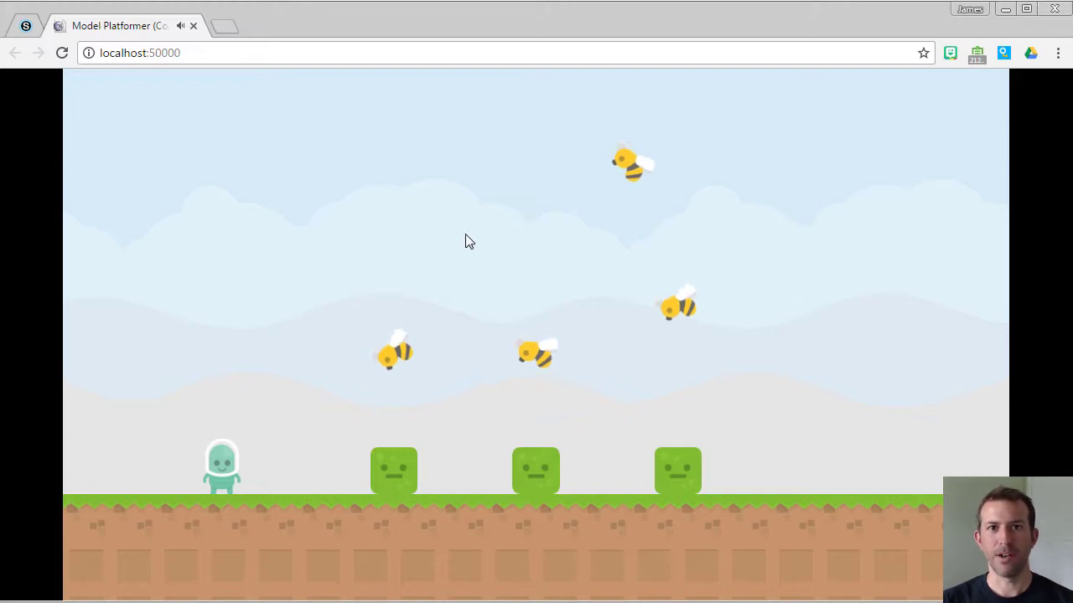
pyautogui.hotkey('alt', 'Tab')
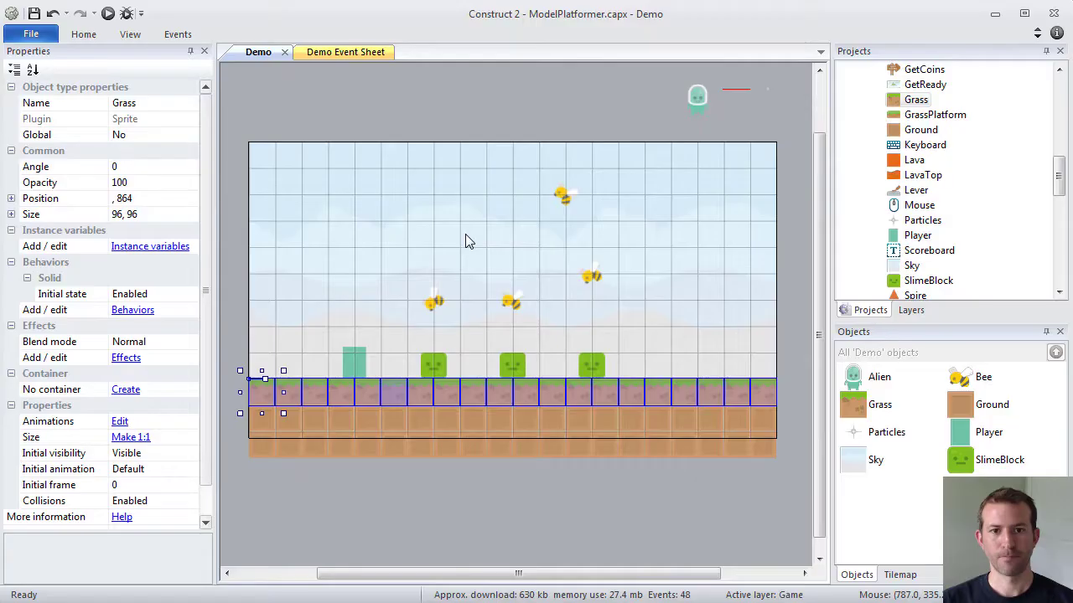
# - Add the Sine movement behavior to the Bee object type so it applies to all the bees
pyautogui.click(478, 126)
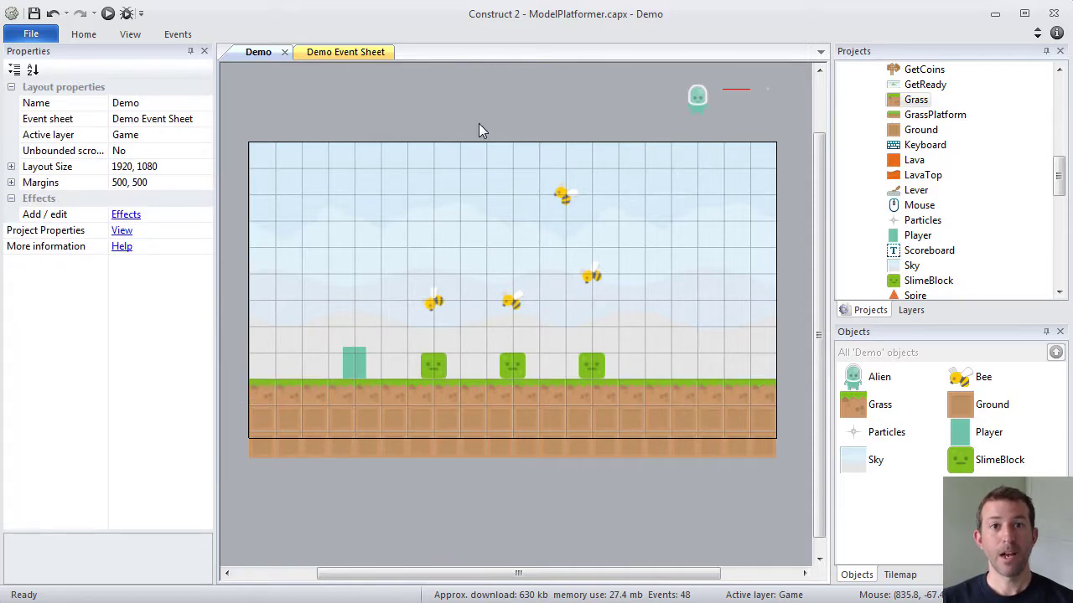
pyautogui.click(562, 198)
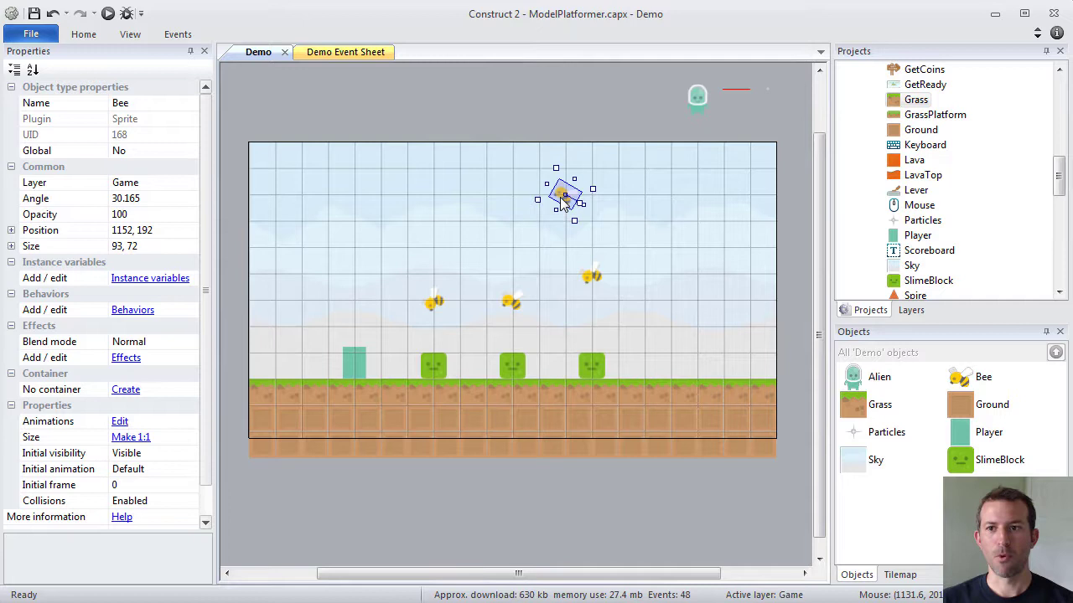
pyautogui.moveTo(1060, 185); pyautogui.dragTo(1061, 141)
pyautogui.click(909, 176)
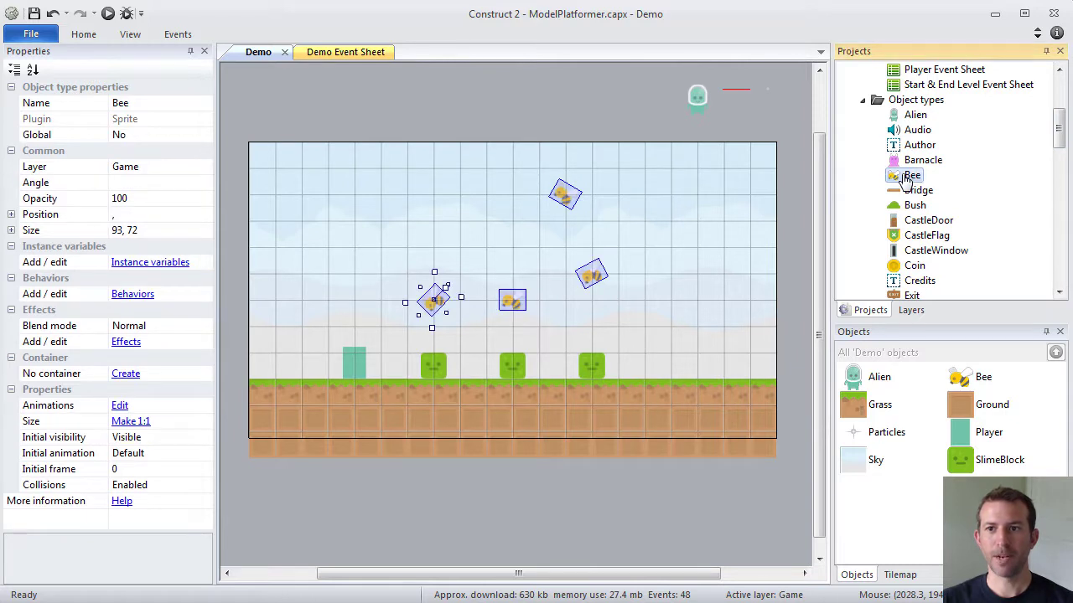
pyautogui.rightClick(908, 177)
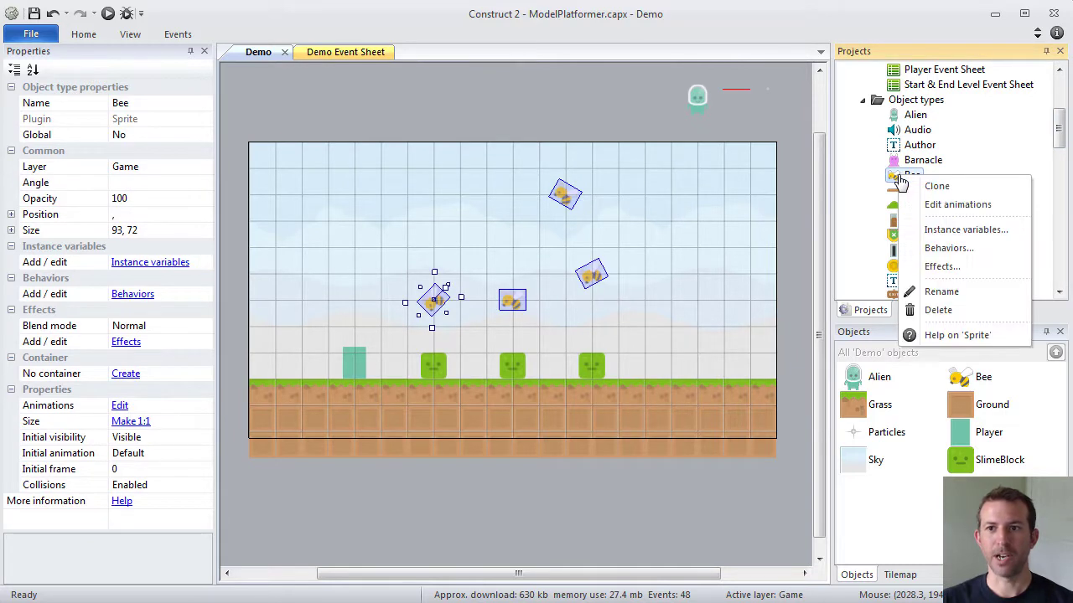
pyautogui.click(940, 248)
pyautogui.moveTo(355, 201); pyautogui.dragTo(578, 158)
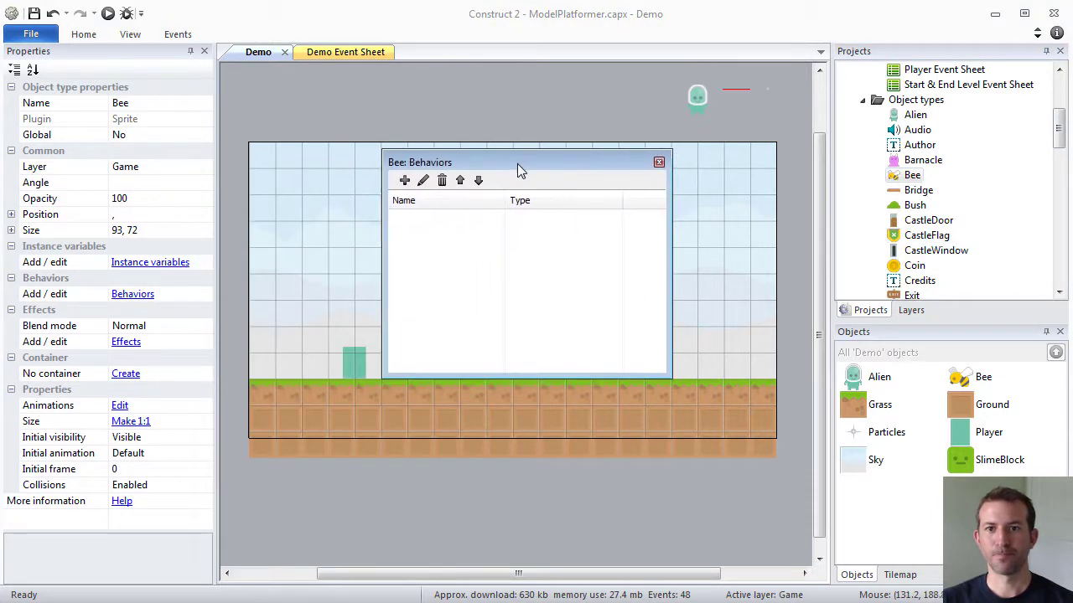
pyautogui.click(404, 179)
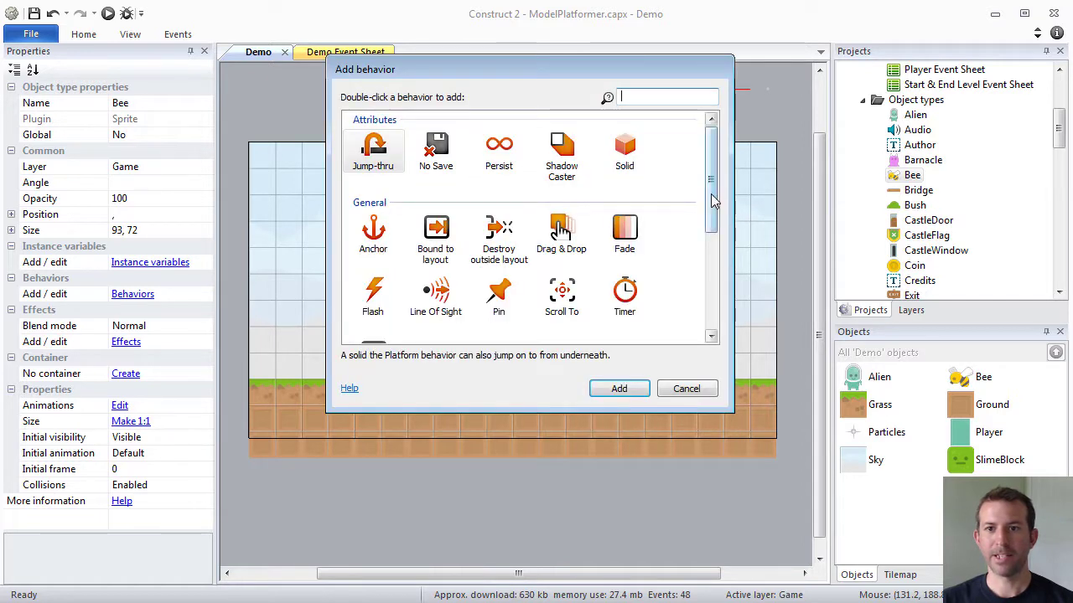
pyautogui.moveTo(710, 201); pyautogui.dragTo(709, 297)
pyautogui.click(556, 297)
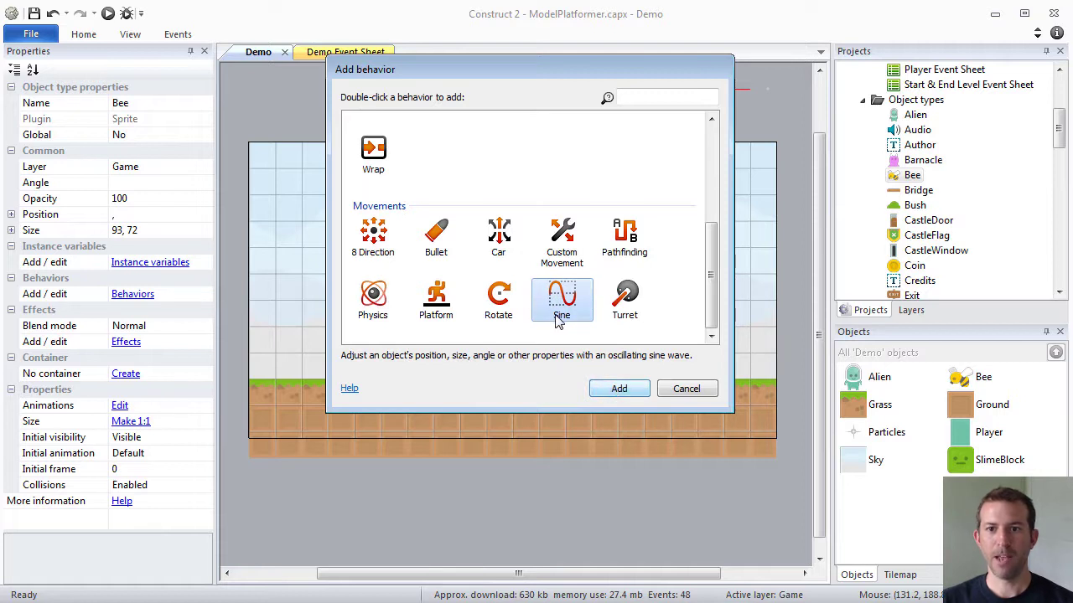
pyautogui.click(620, 390)
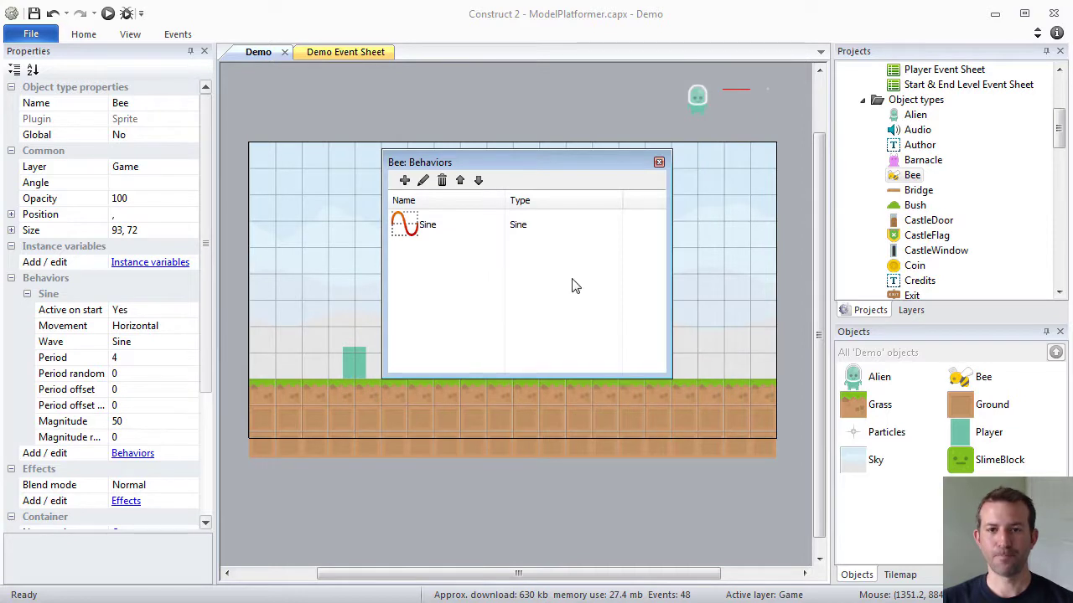
pyautogui.click(435, 232)
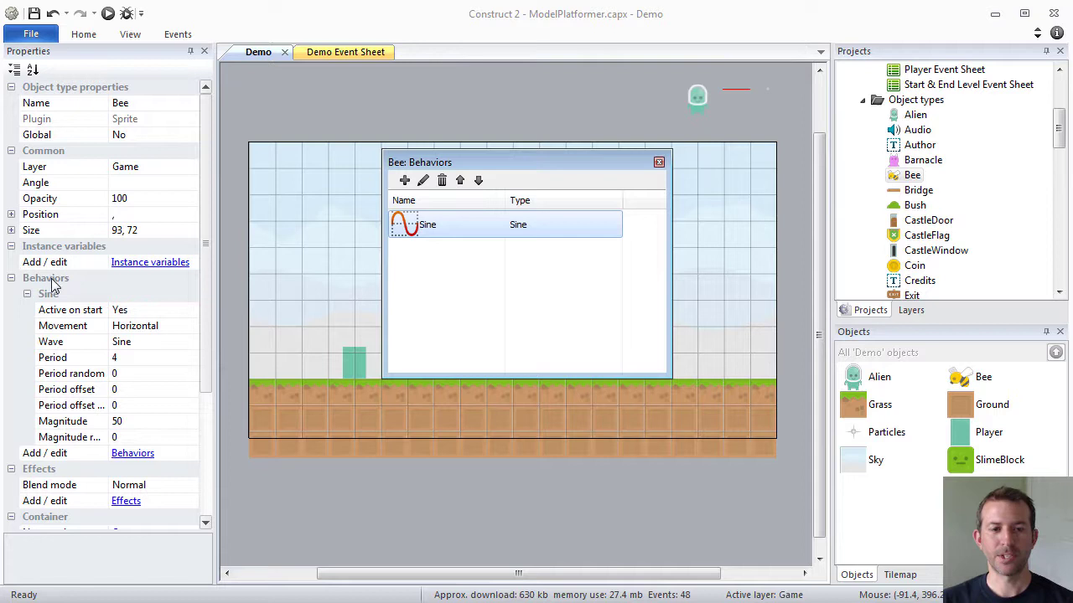
# - Set the Movement property of the bees' Sine behavior to Vertical
pyautogui.click(119, 360)
pyautogui.click(120, 377)
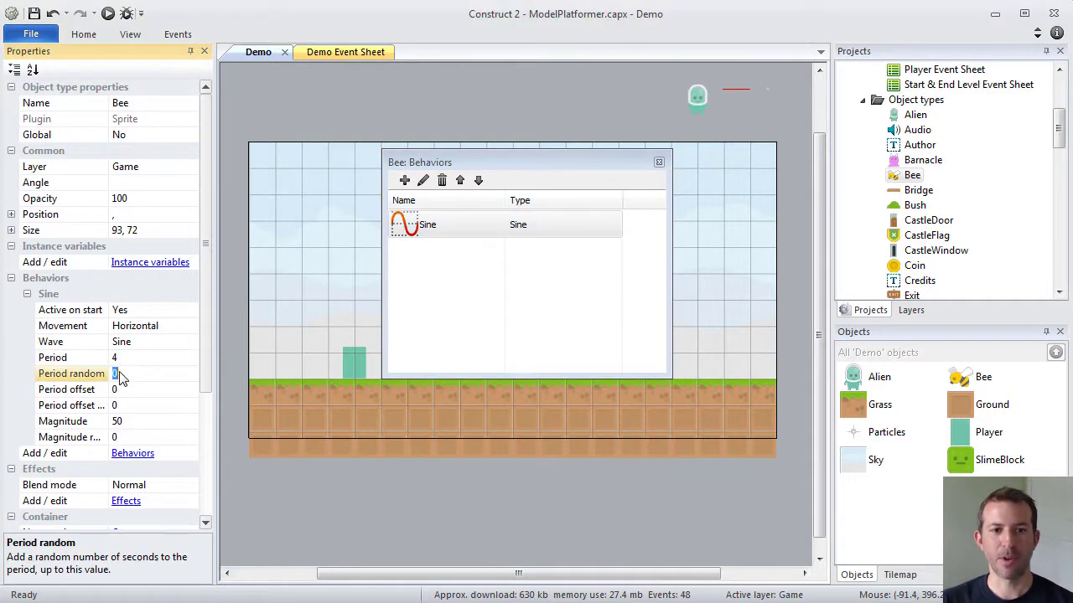
pyautogui.click(128, 358)
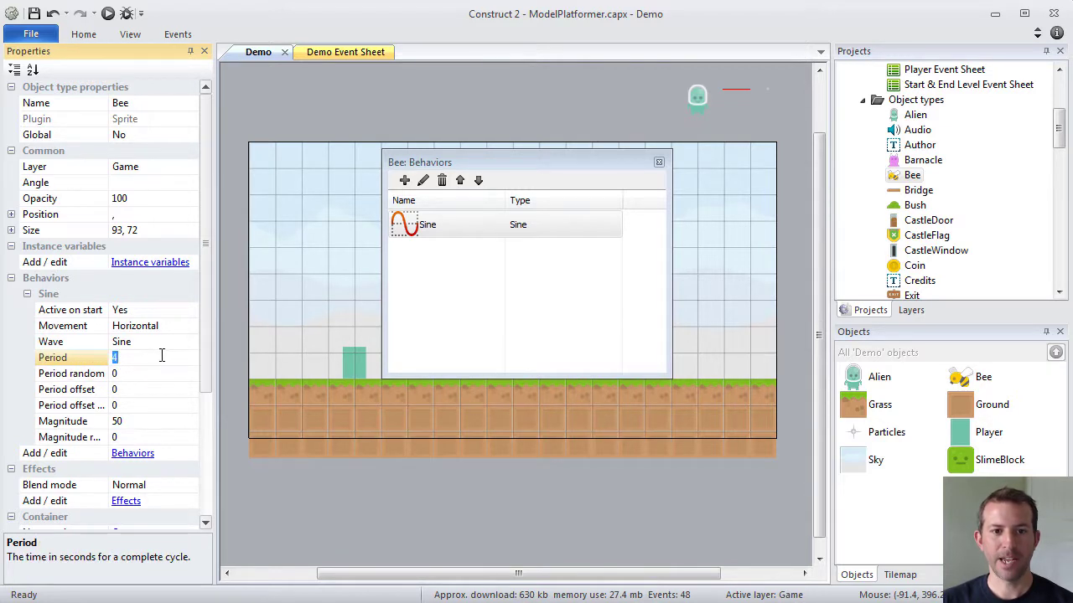
pyautogui.click(128, 424)
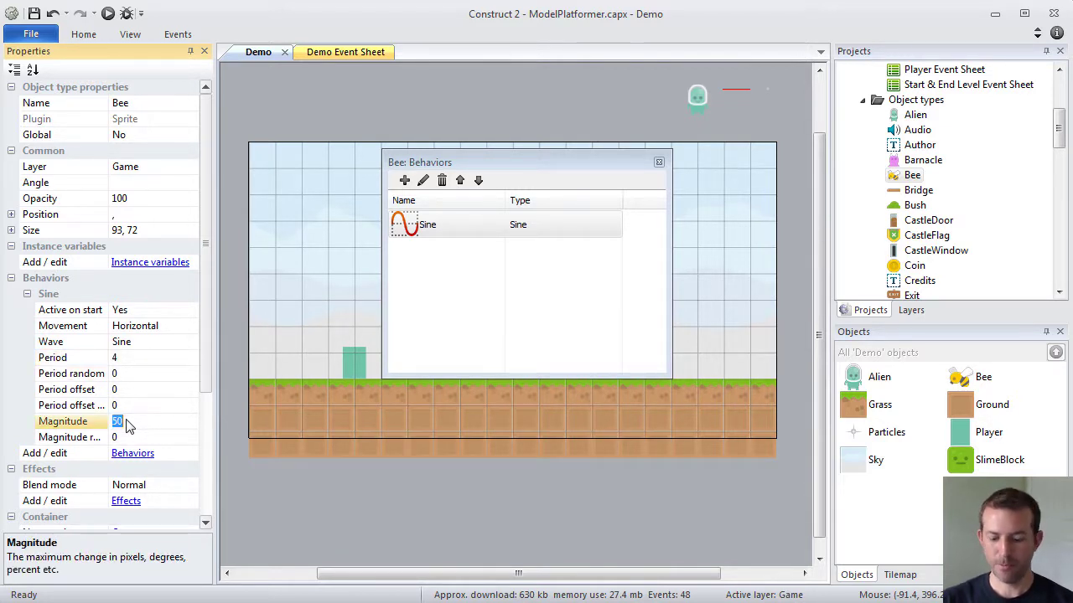
pyautogui.click(168, 326)
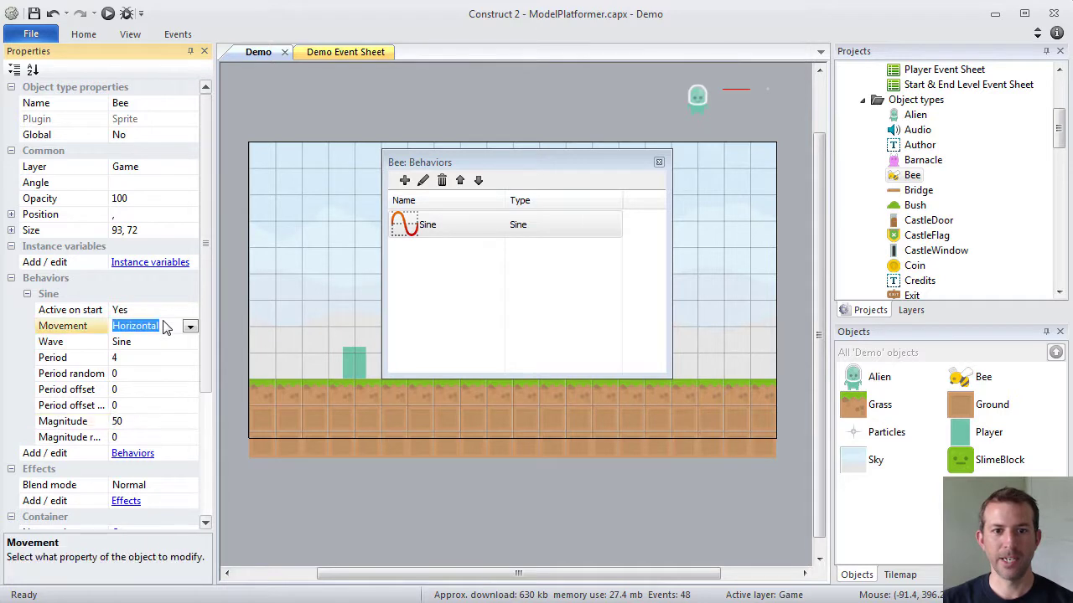
pyautogui.click(190, 327)
pyautogui.click(168, 348)
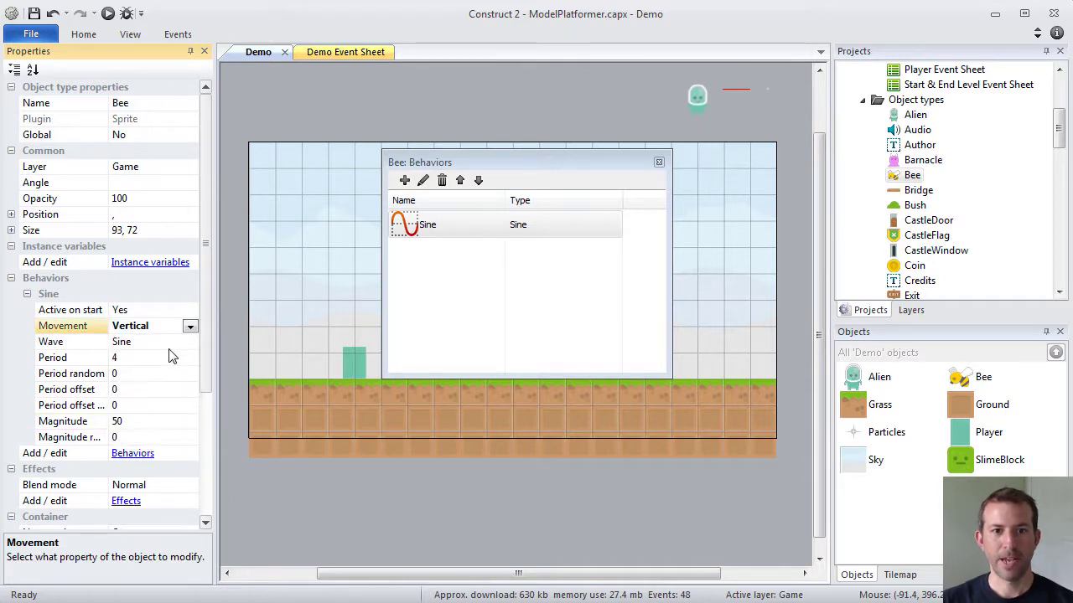
# - Set the bees' Sine period to 10 seconds and magnitude to 100, and close the Bee behaviors window
pyautogui.click(117, 360)
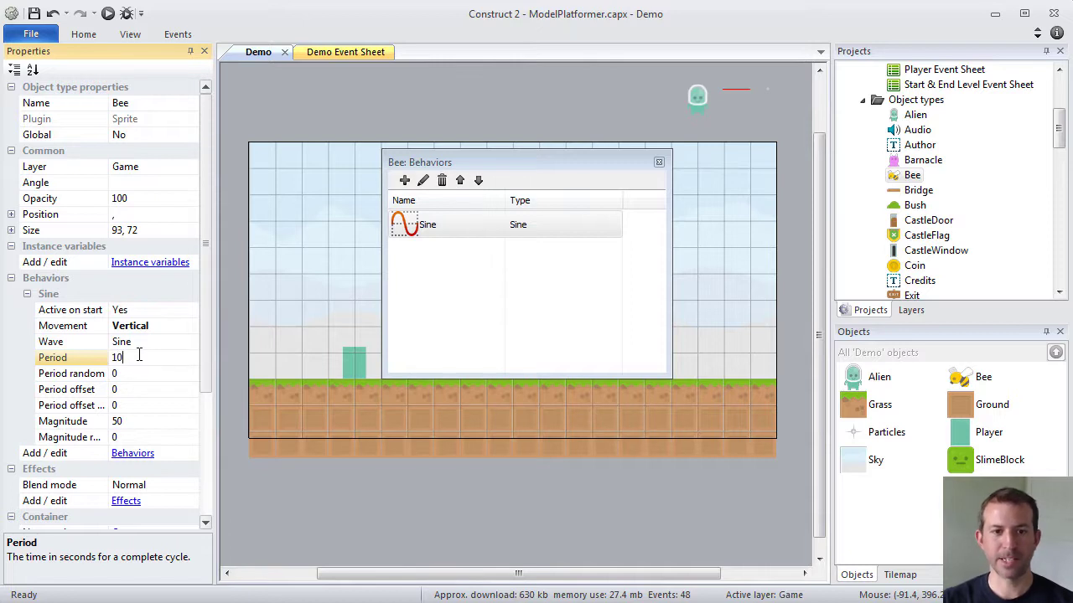
pyautogui.click(132, 377)
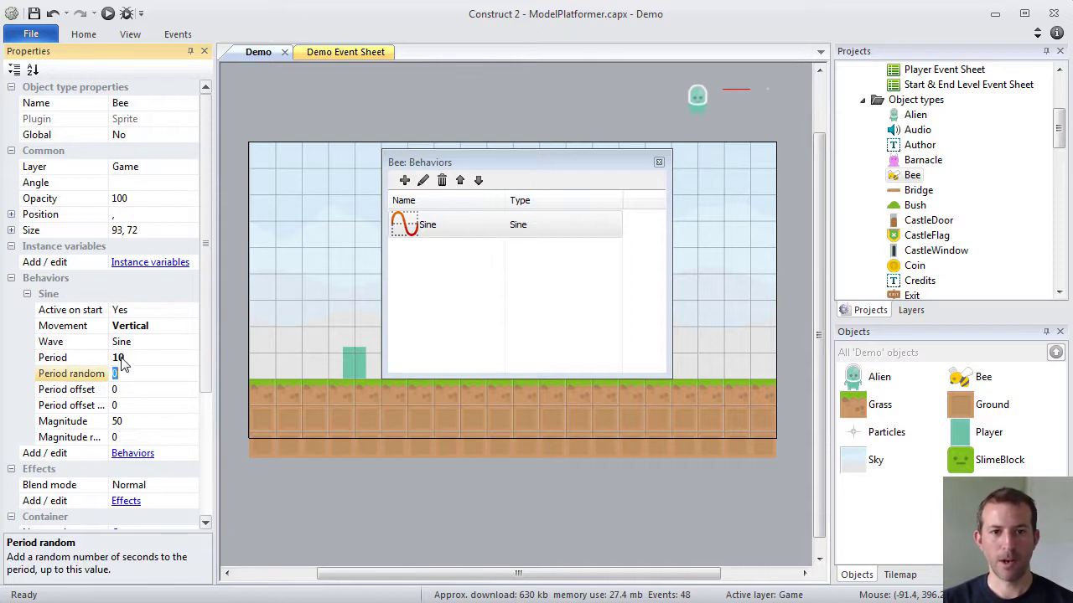
pyautogui.click(130, 425)
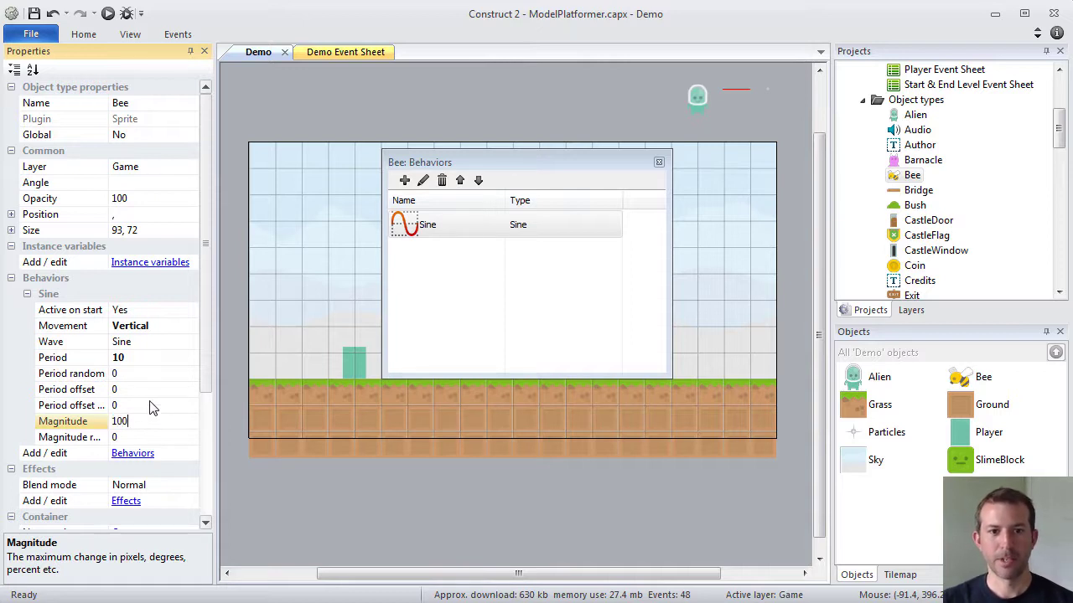
pyautogui.click(151, 408)
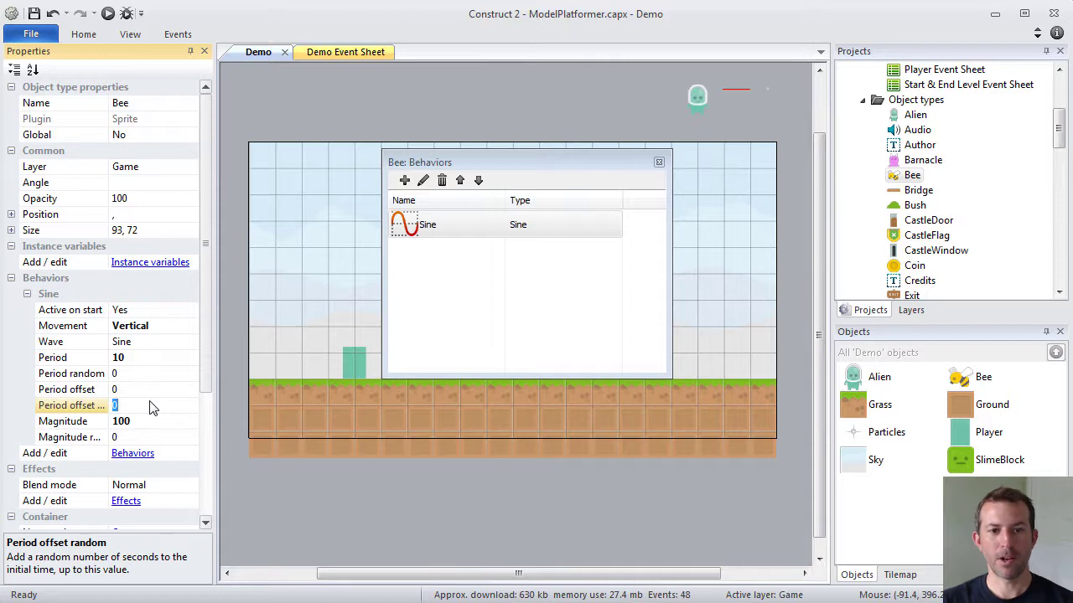
pyautogui.click(659, 163)
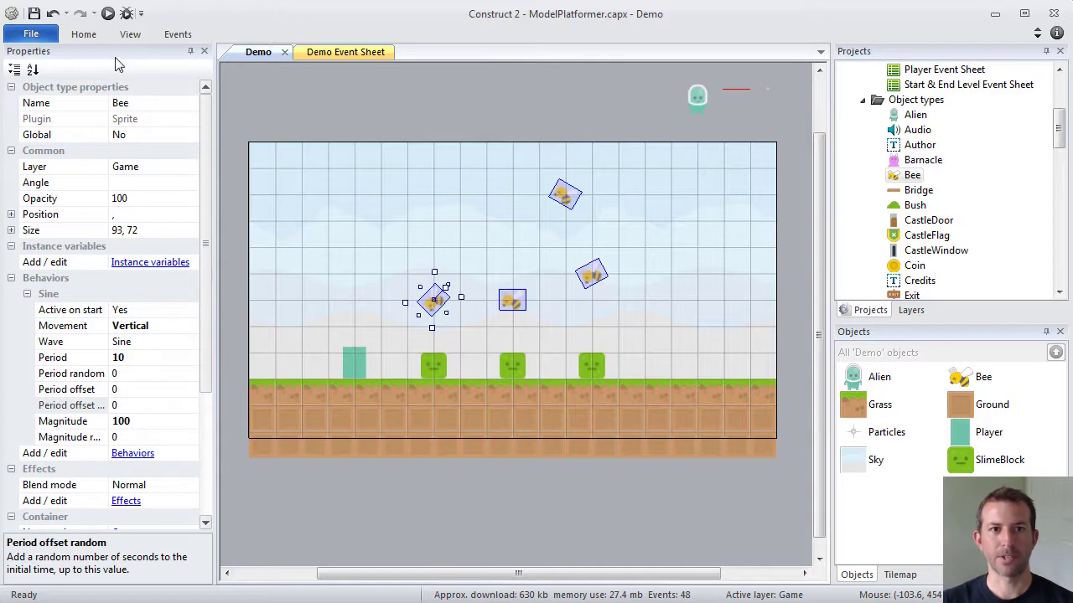
# - Preview the layout to watch how all the bees move vertically, and return to the editor
pyautogui.click(107, 14)
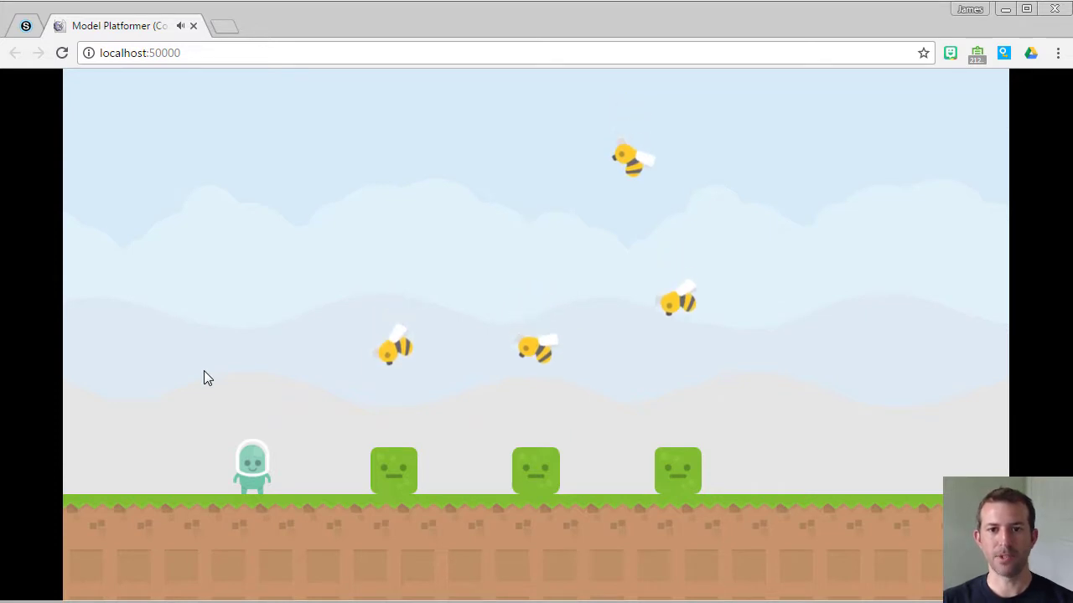
pyautogui.hotkey('alt', 'Tab')
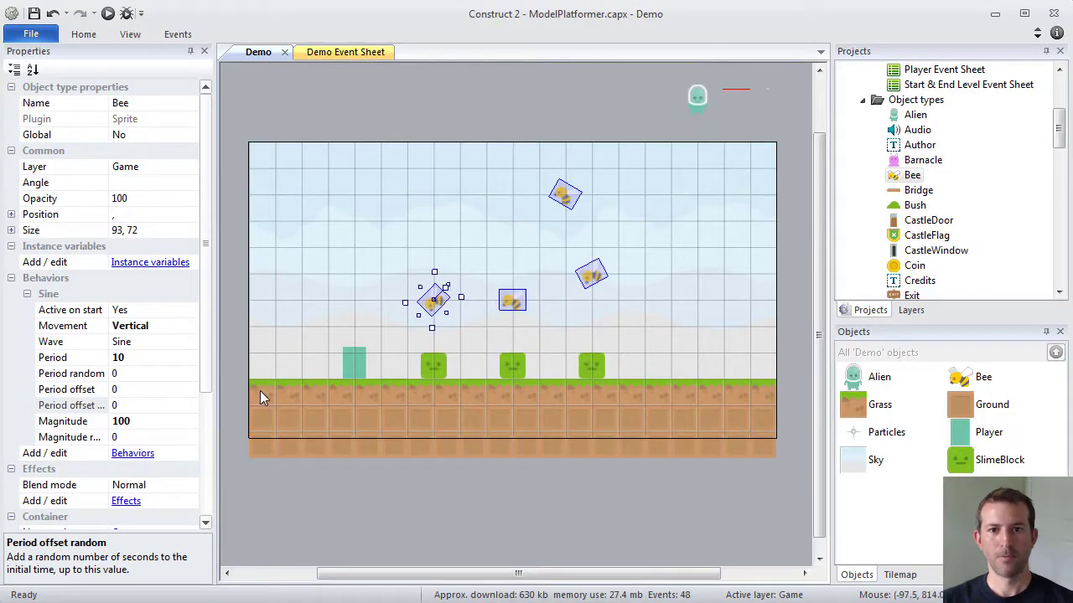
pyautogui.click(350, 499)
# - Set the Sine magnitude of the highest bee to 50 and of the bee above the rightmost slime block to 10
pyautogui.click(567, 206)
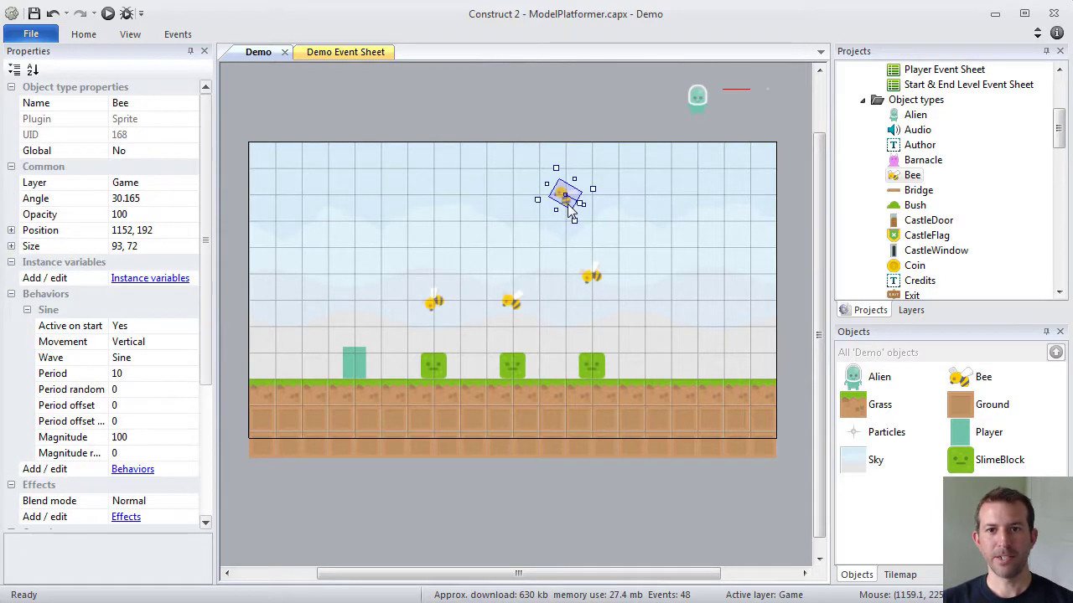
pyautogui.click(167, 438)
pyautogui.write('50')
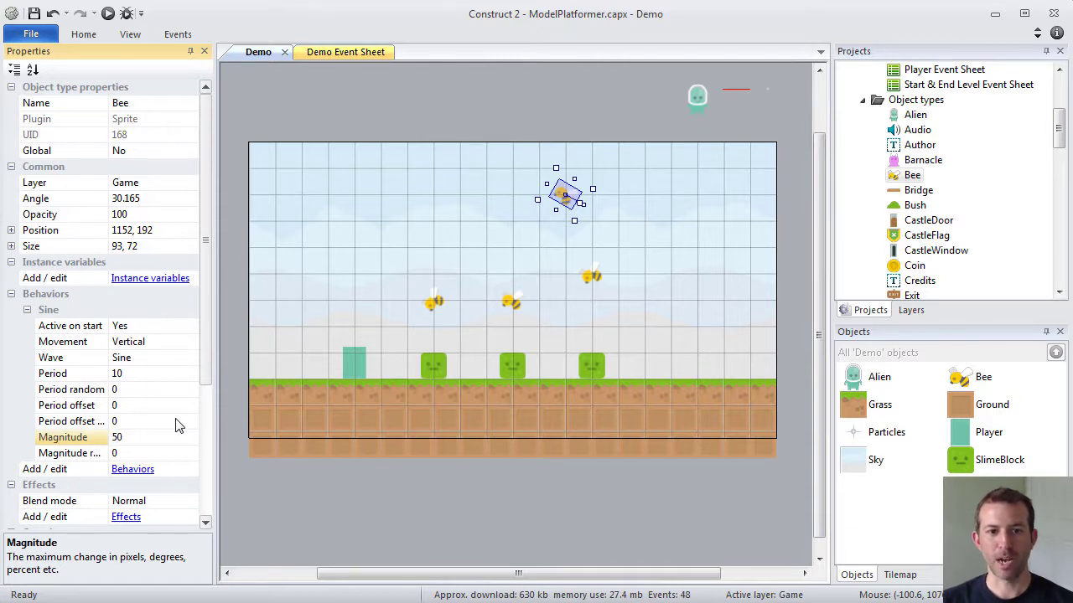
pyautogui.click(176, 423)
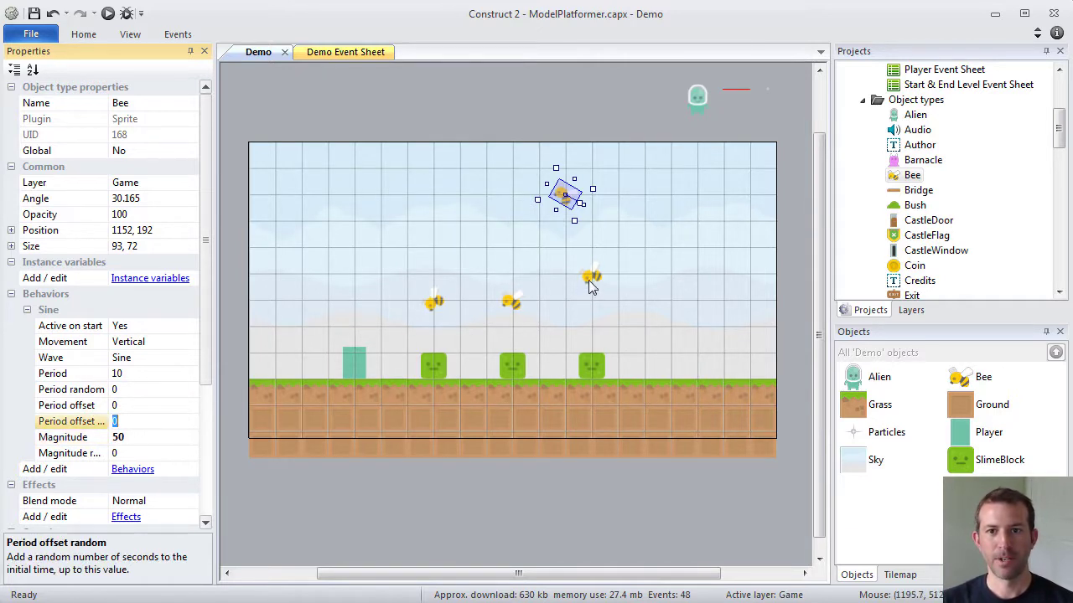
pyautogui.click(591, 275)
pyautogui.click(179, 438)
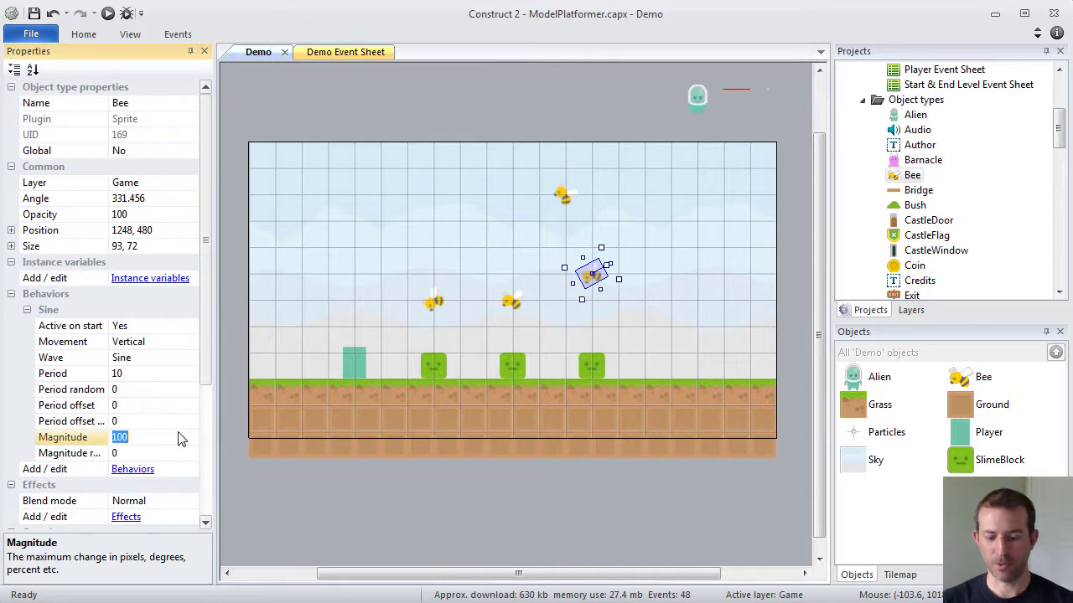
pyautogui.write('10')
# - Set the Sine magnitude of the bee above the middle slime block to 75 and of the leftmost bee to 0
pyautogui.click(511, 300)
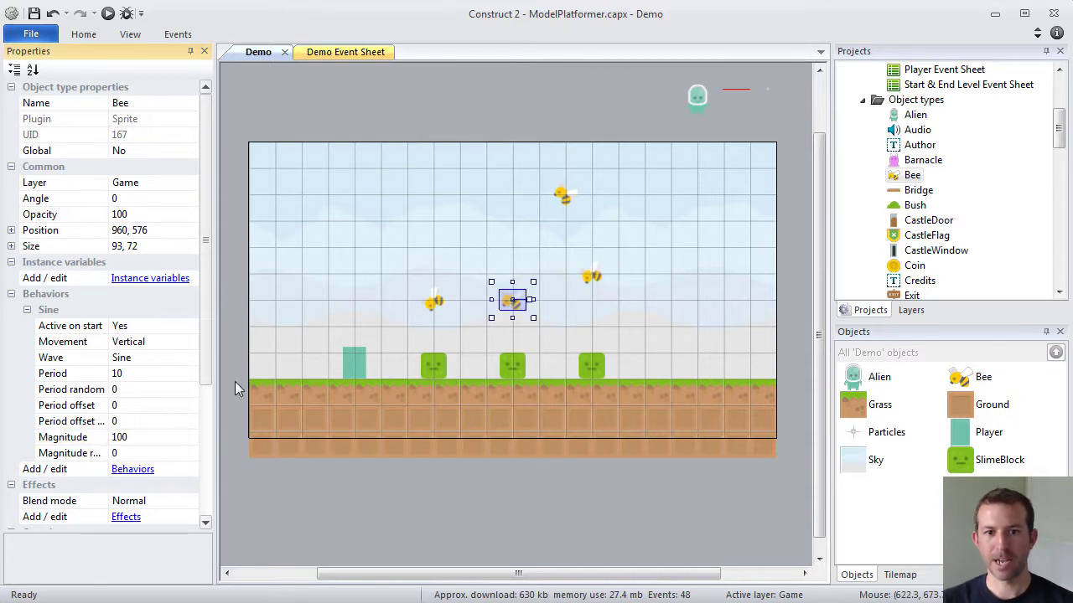
pyautogui.click(132, 439)
pyautogui.write('75')
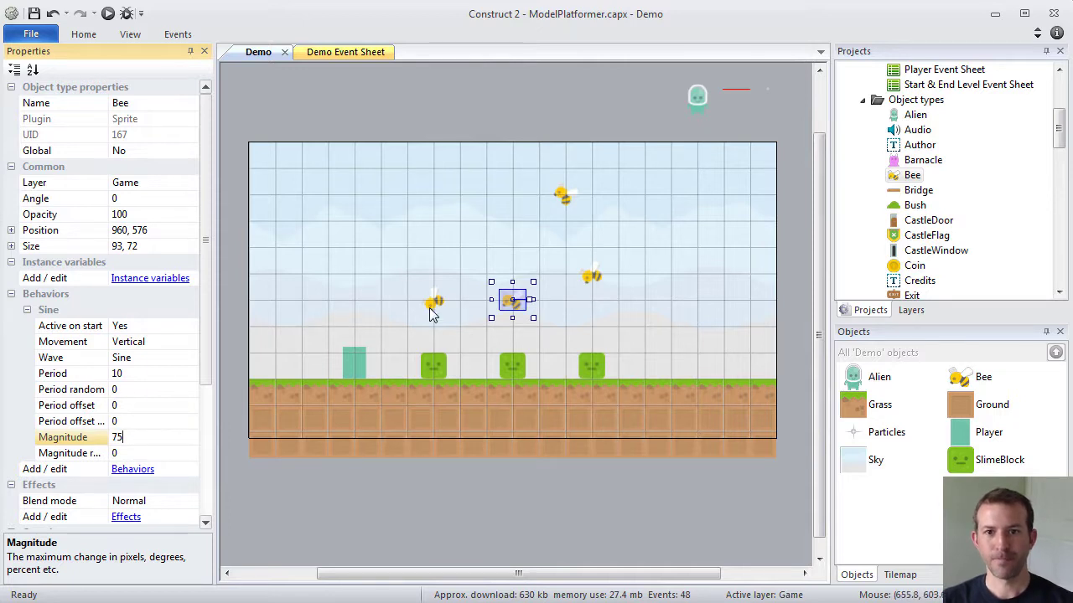
pyautogui.click(432, 300)
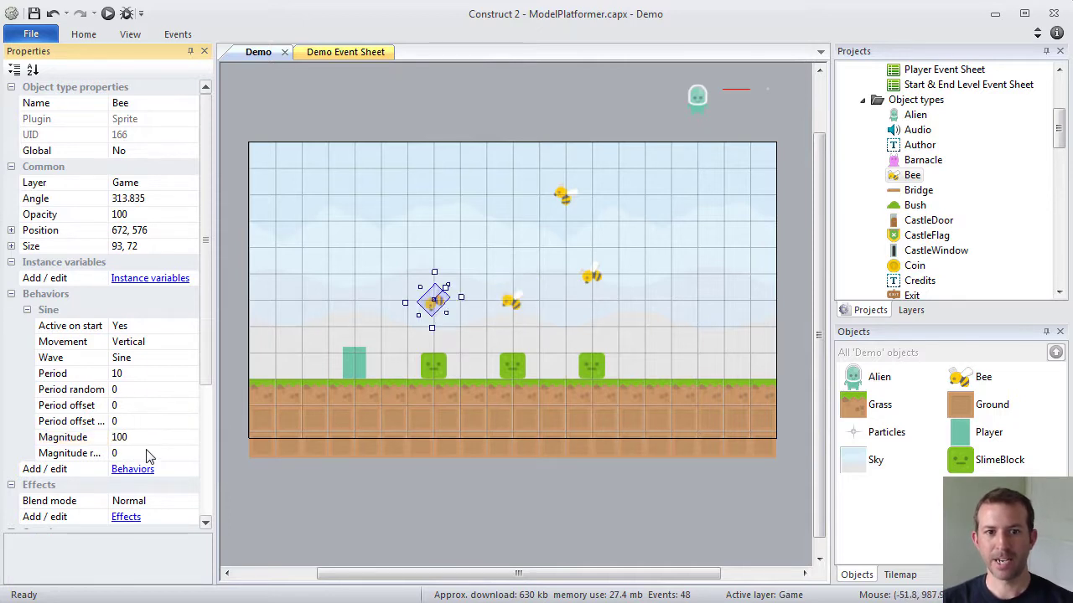
pyautogui.click(124, 438)
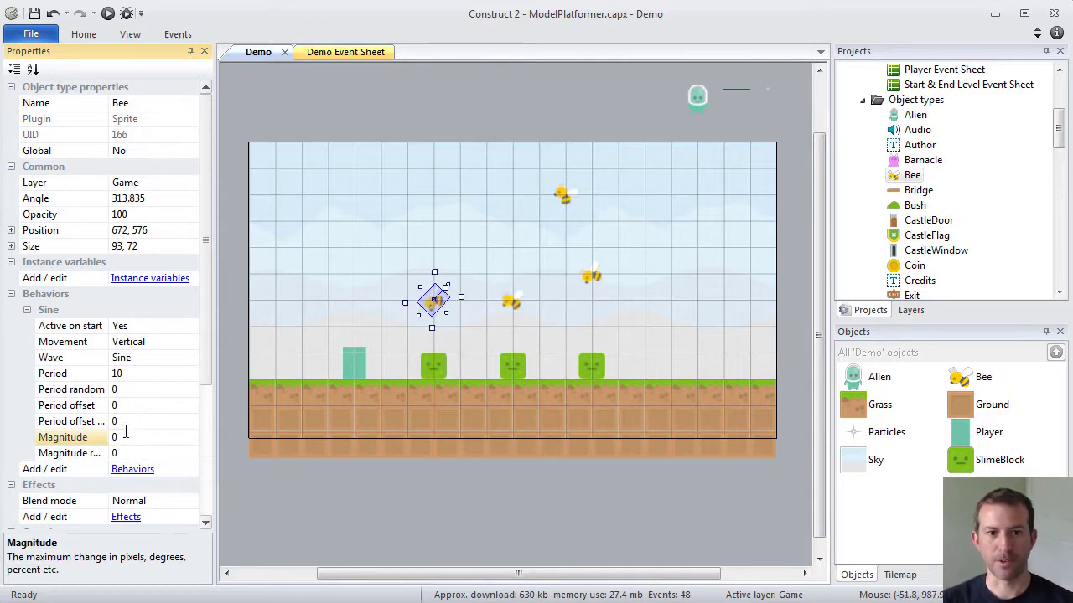
pyautogui.click(130, 424)
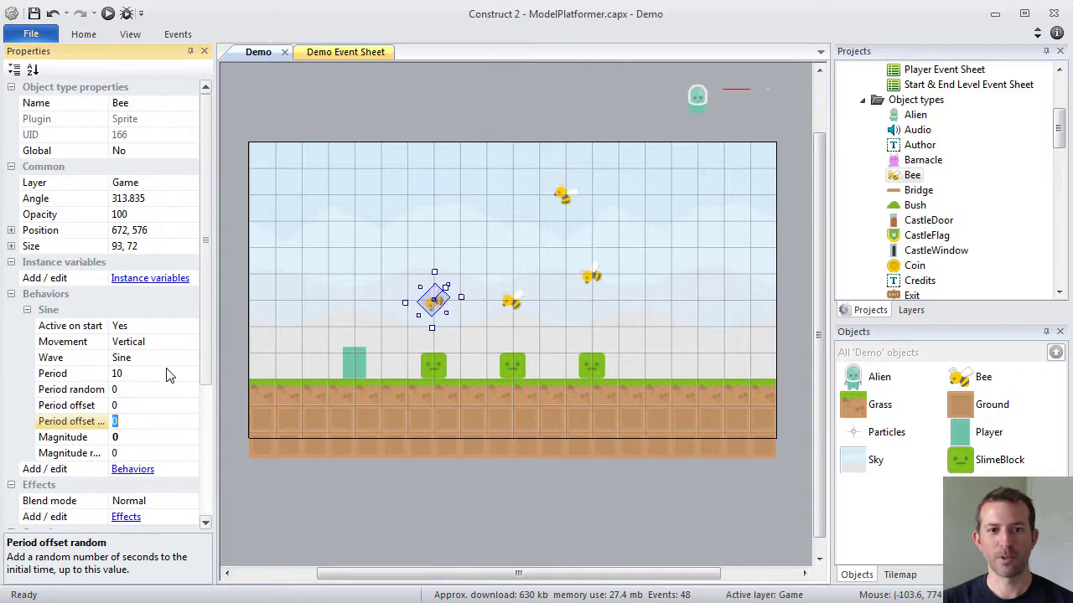
# - Review each bee's Sine settings, preview the layout to compare the bees' vertical movement, and return to the editor
pyautogui.click(511, 303)
pyautogui.click(595, 276)
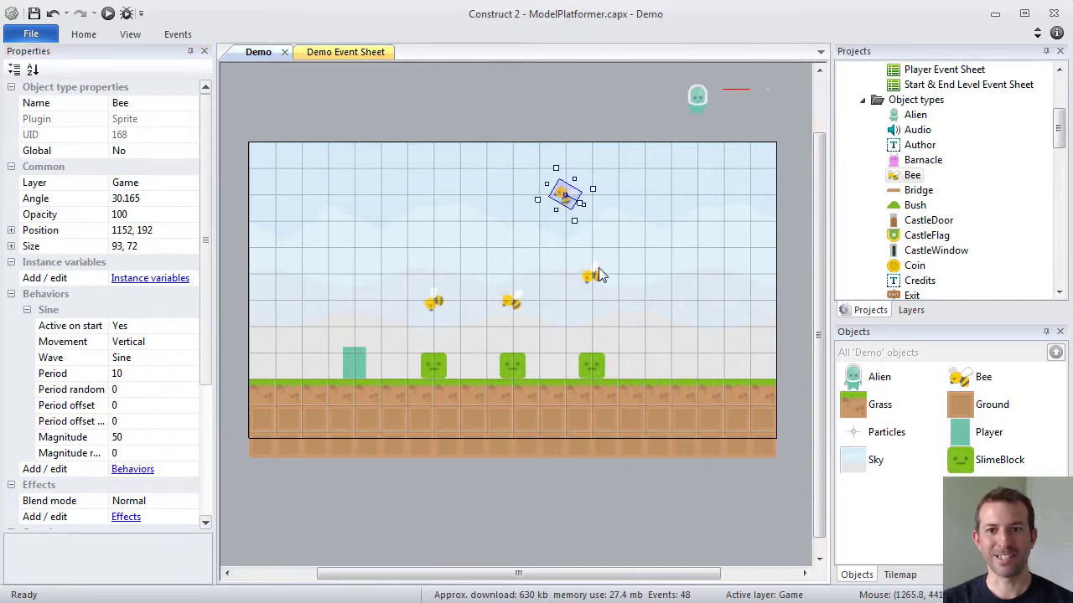
pyautogui.click(512, 303)
pyautogui.click(433, 300)
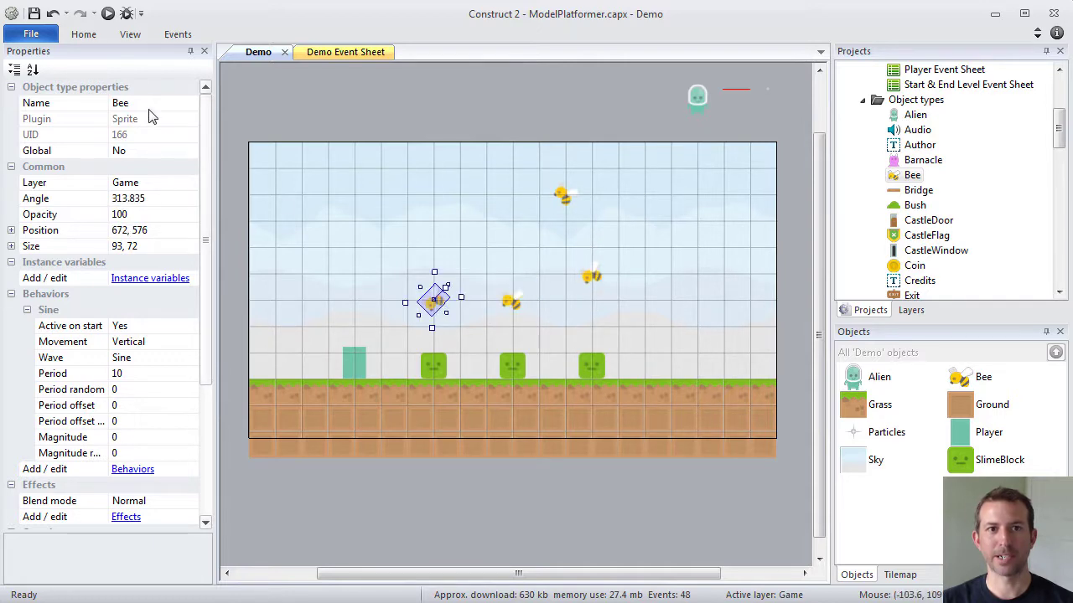
pyautogui.click(106, 14)
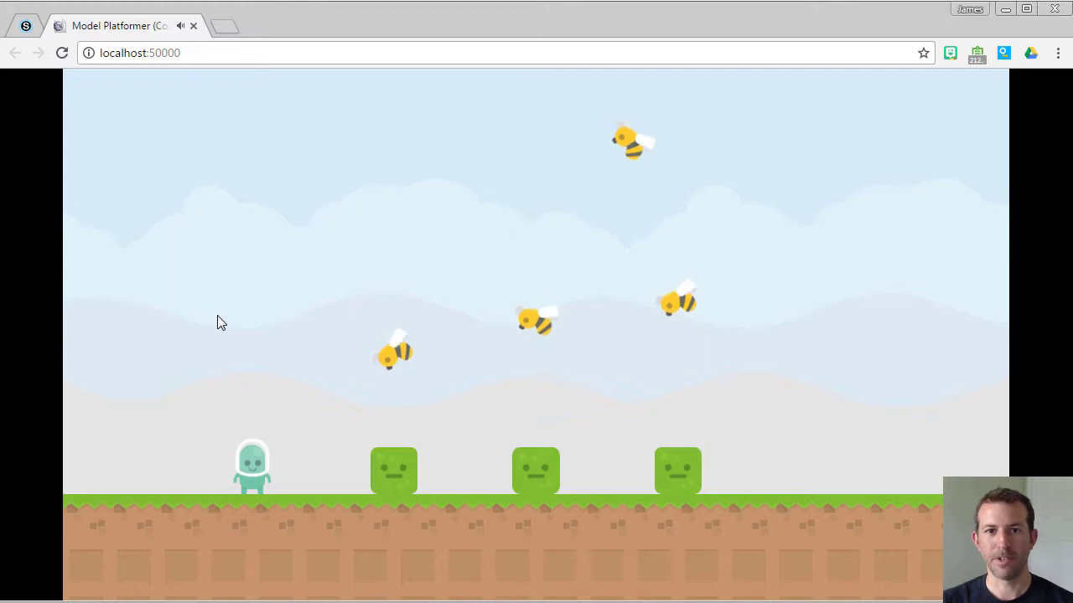
pyautogui.hotkey('alt', 'Tab')
pyautogui.click(662, 482)
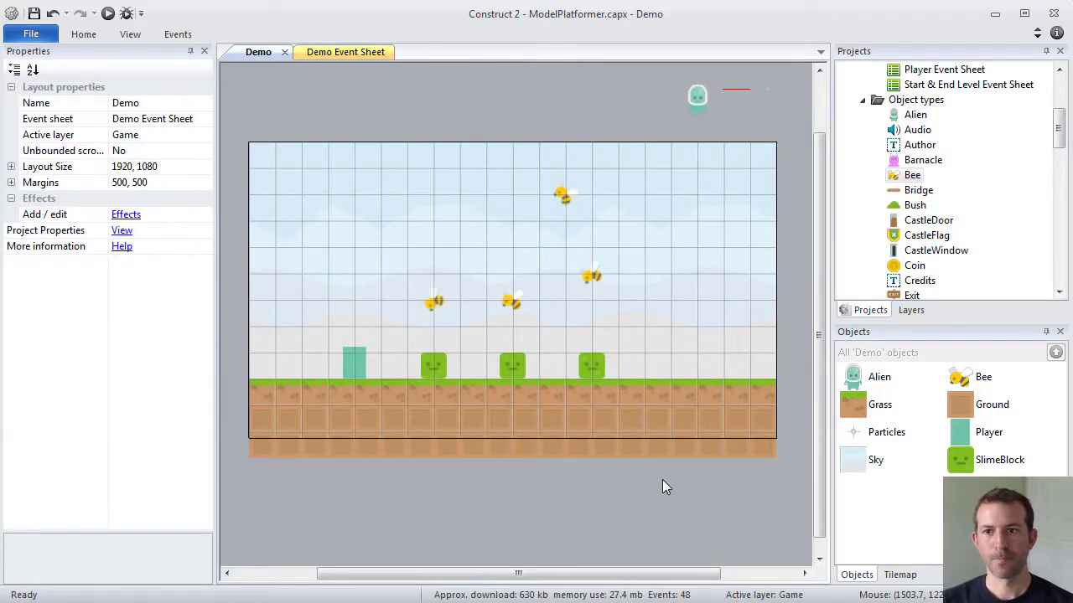
# - Open the Player Event Sheet and examine the Player actions that simulate Platform pressing Right, Left and Jump
pyautogui.scroll(3, 1061, 122)
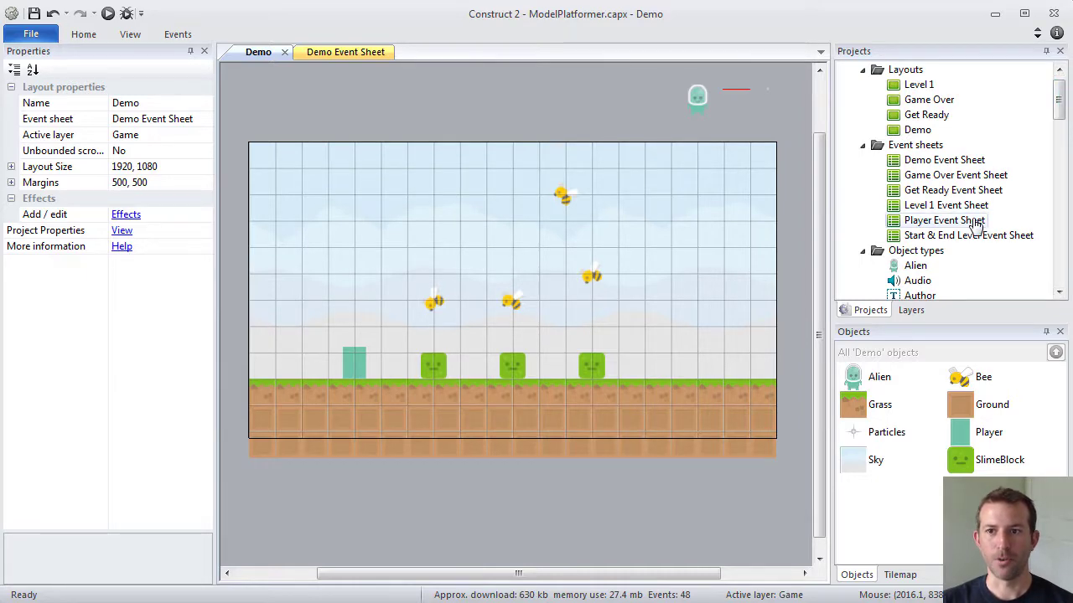
pyautogui.doubleClick(944, 221)
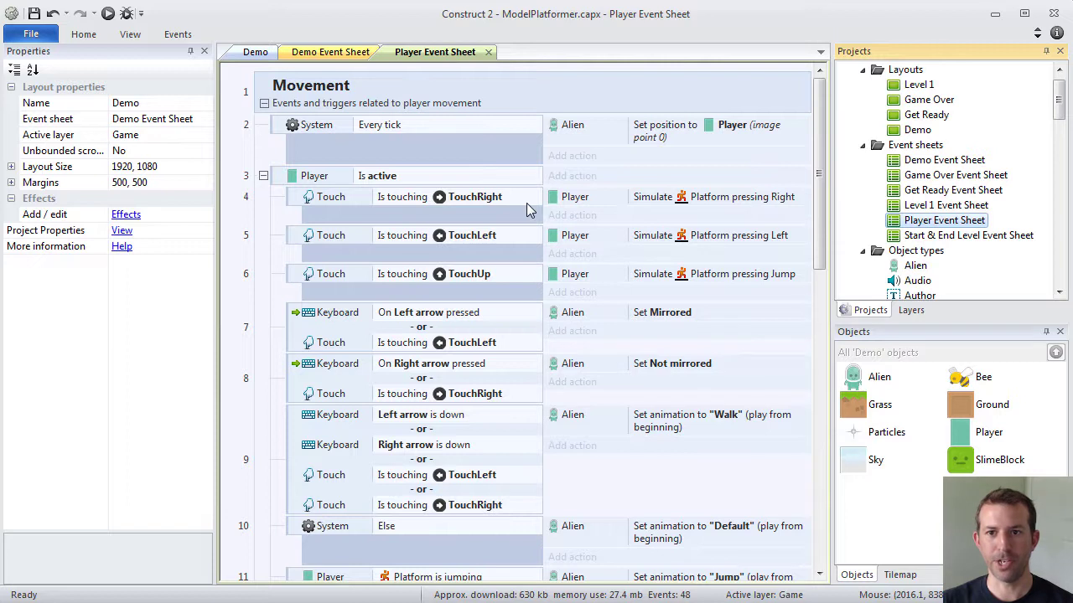
pyautogui.click(652, 195)
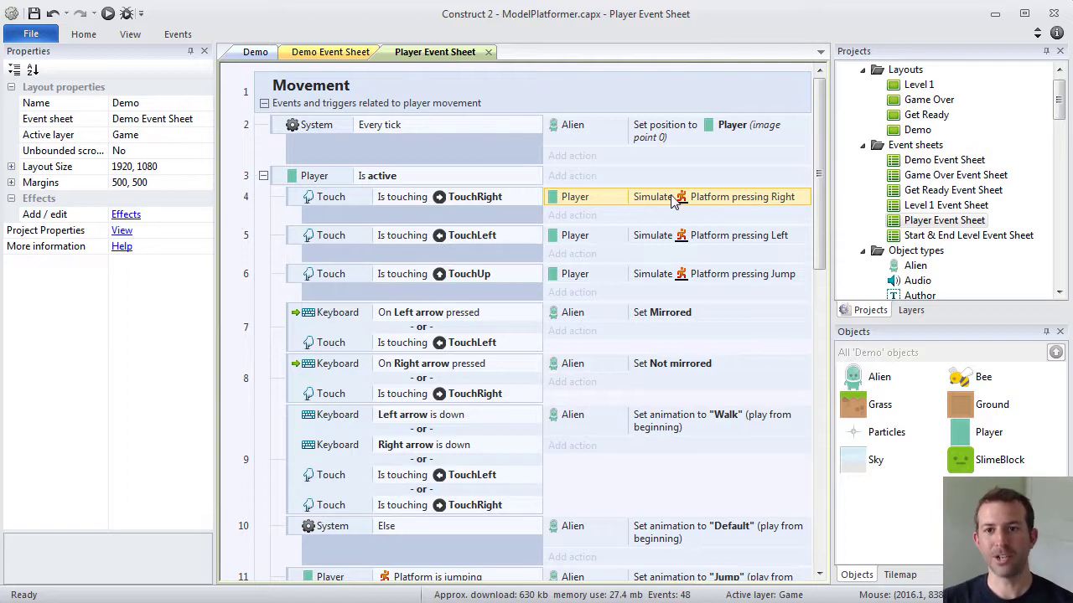
pyautogui.click(670, 236)
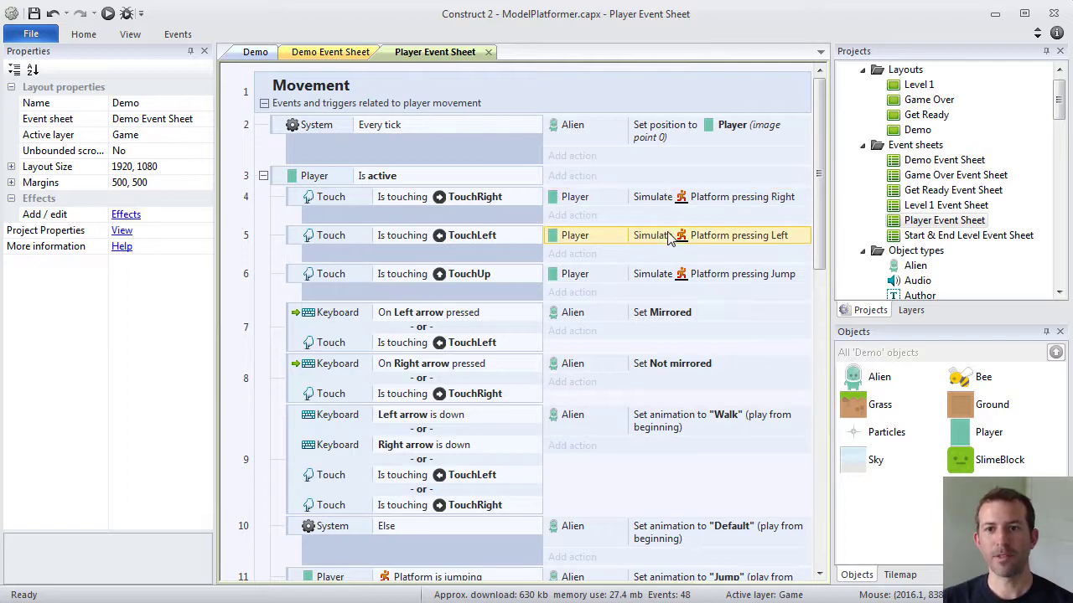
pyautogui.click(704, 277)
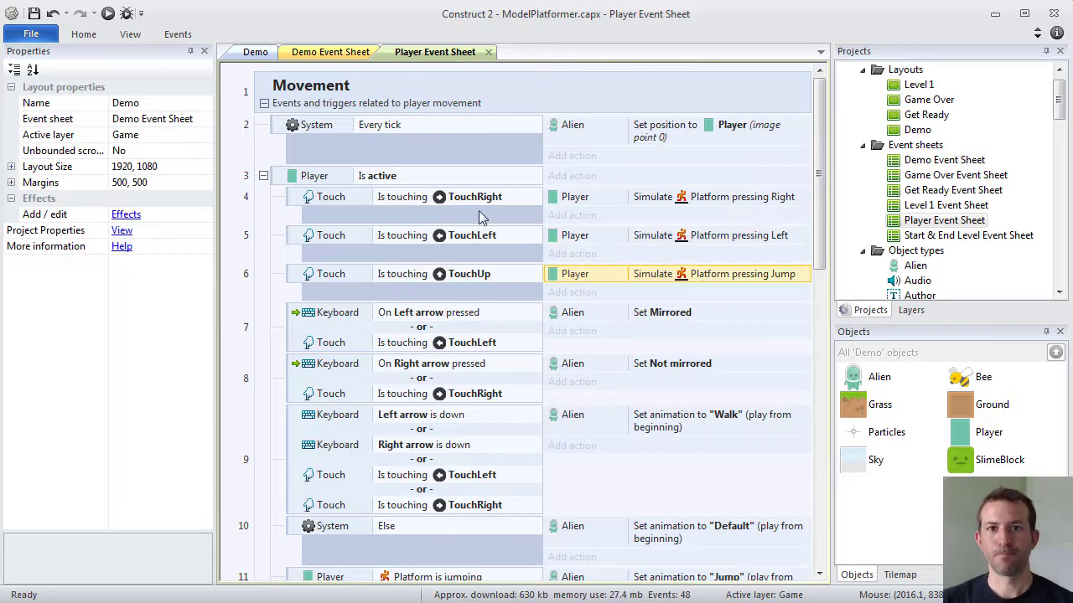
# - Return to the Demo layout and delete the Solid behavior from the Grass object type
pyautogui.click(254, 53)
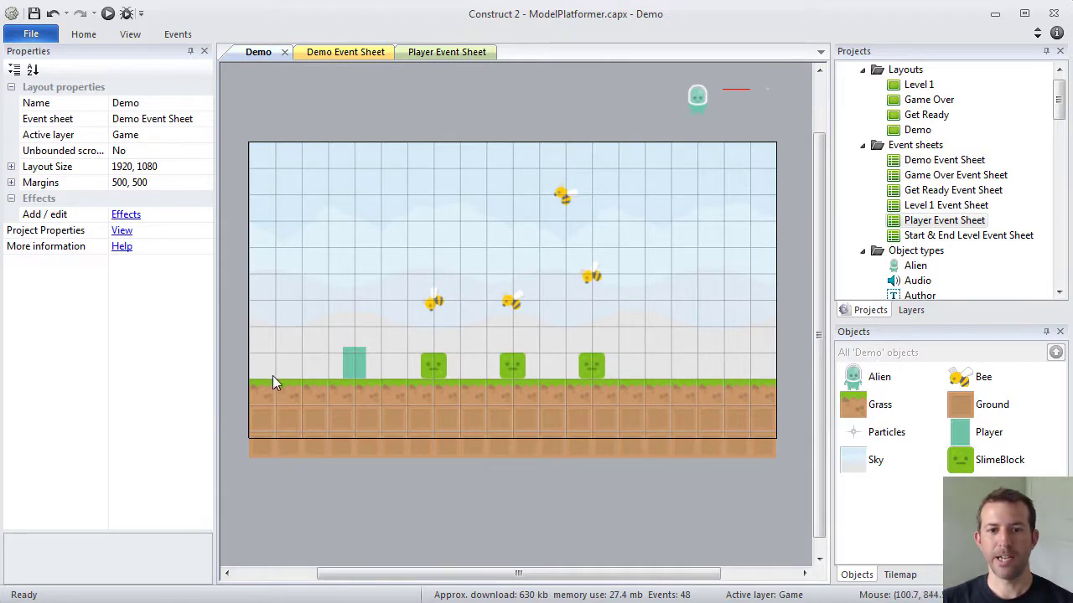
pyautogui.moveTo(258, 390); pyautogui.dragTo(356, 394)
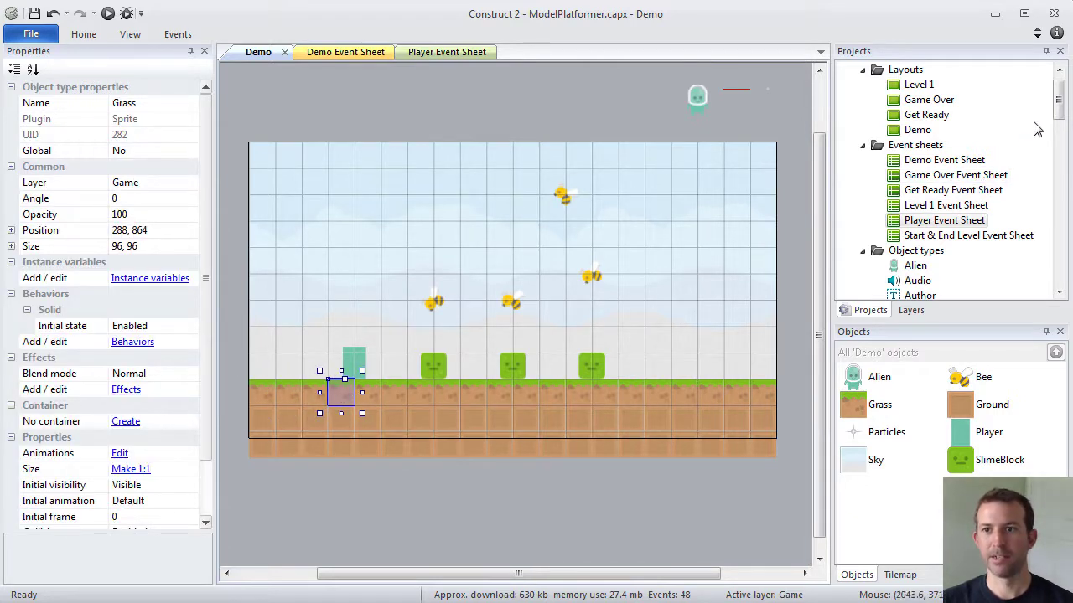
pyautogui.moveTo(1059, 99); pyautogui.dragTo(1059, 166)
pyautogui.click(916, 191)
pyautogui.rightClick(918, 192)
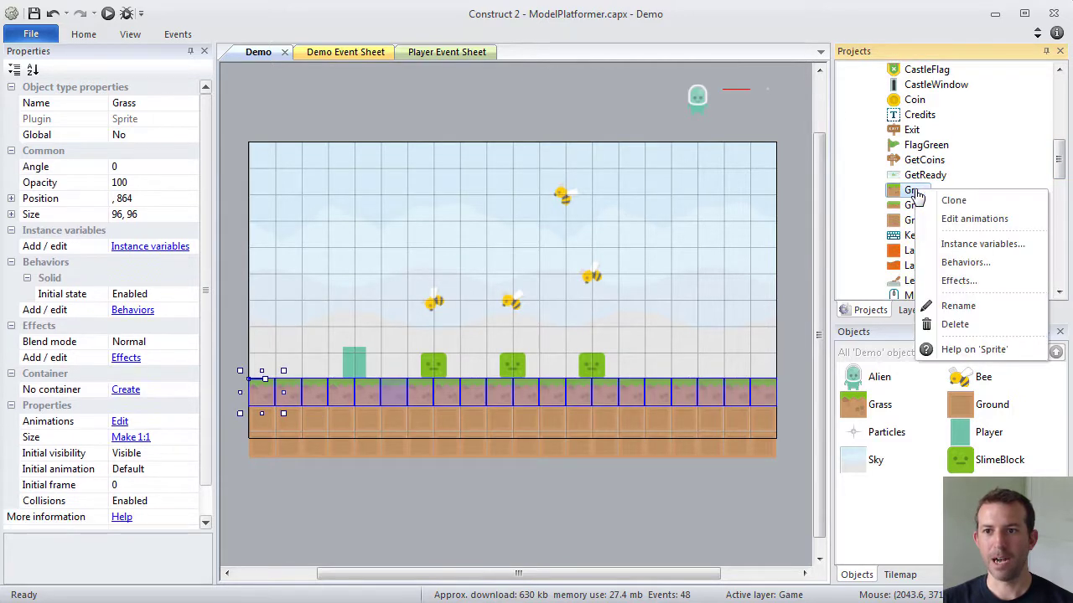
pyautogui.click(943, 262)
pyautogui.click(435, 206)
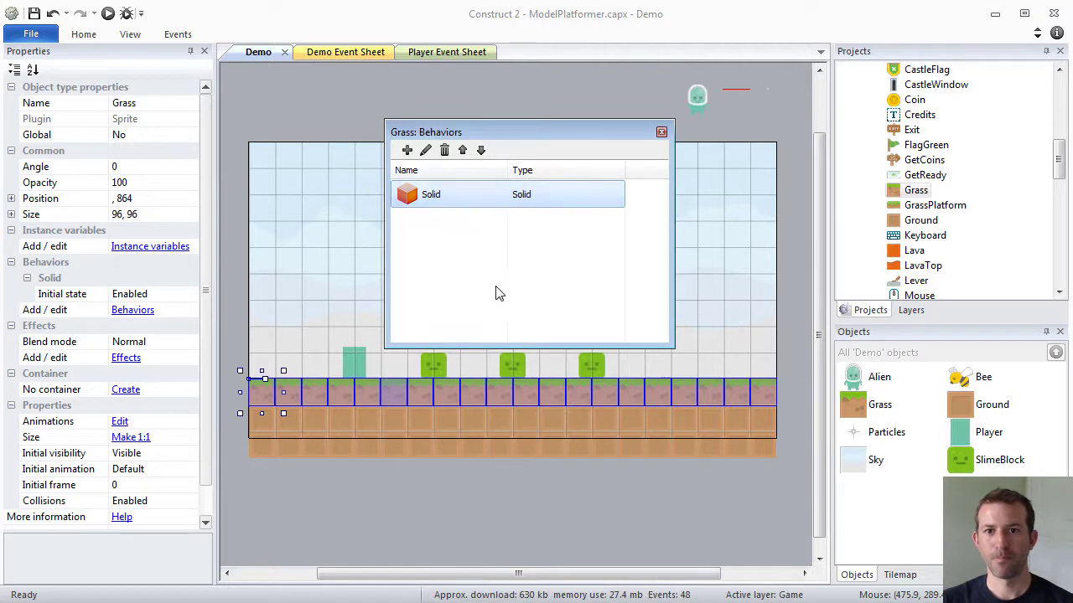
pyautogui.click(444, 150)
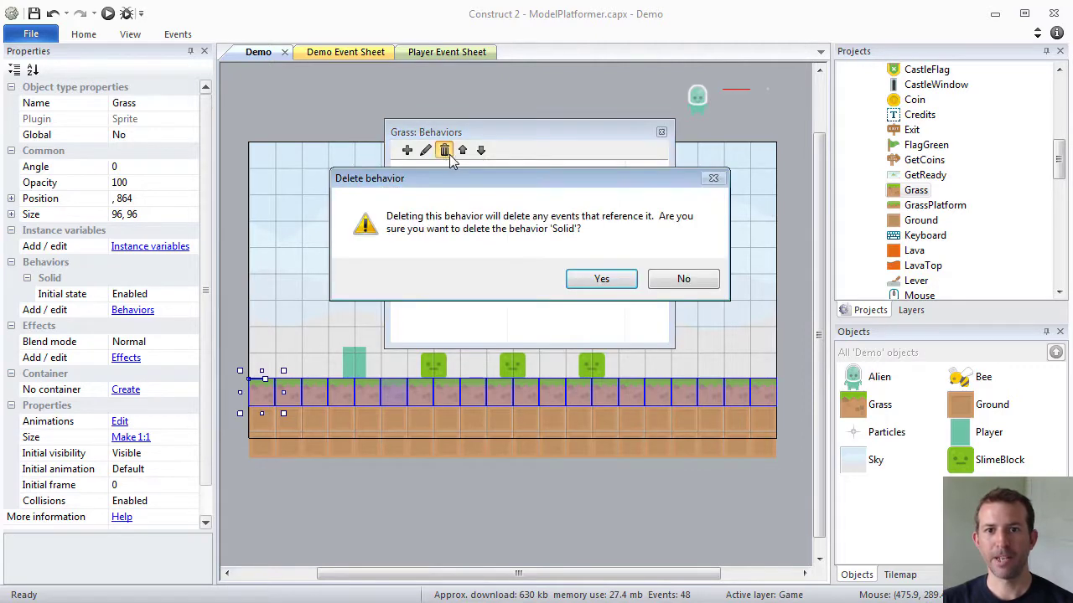
pyautogui.click(600, 279)
pyautogui.click(661, 131)
# - Edit the Solids family to include the Grass sprite
pyautogui.moveTo(1057, 164); pyautogui.dragTo(1055, 266)
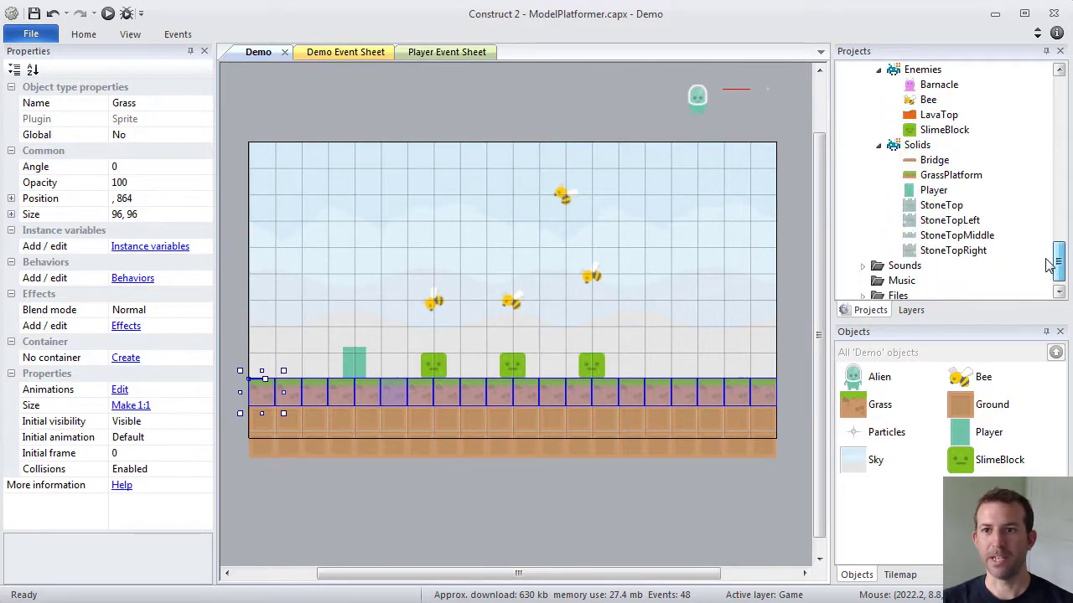
pyautogui.rightClick(926, 150)
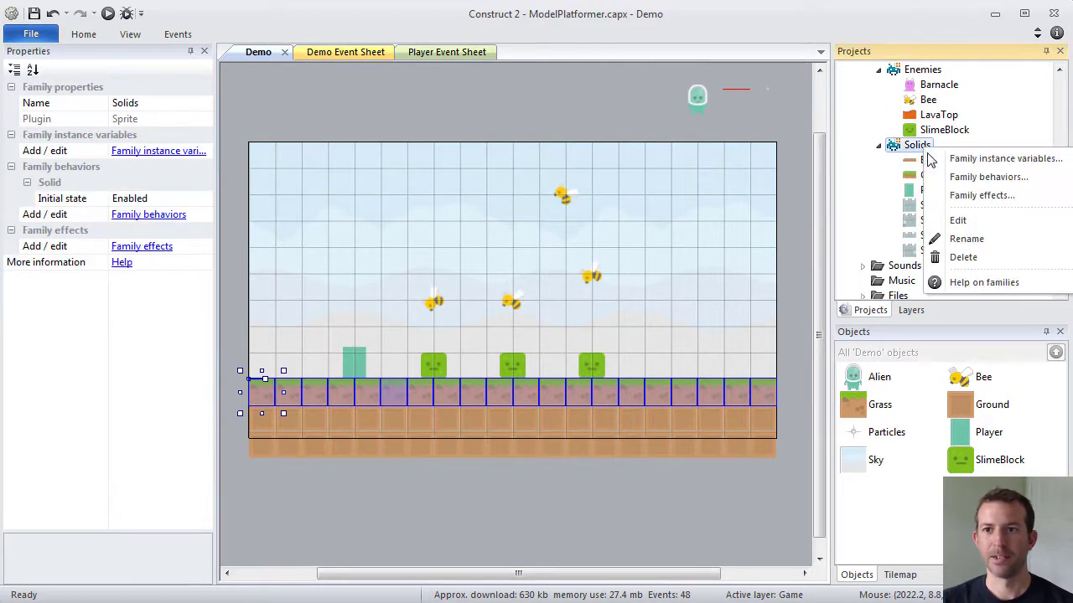
pyautogui.click(952, 218)
pyautogui.moveTo(489, 230); pyautogui.dragTo(491, 308)
pyautogui.click(374, 269)
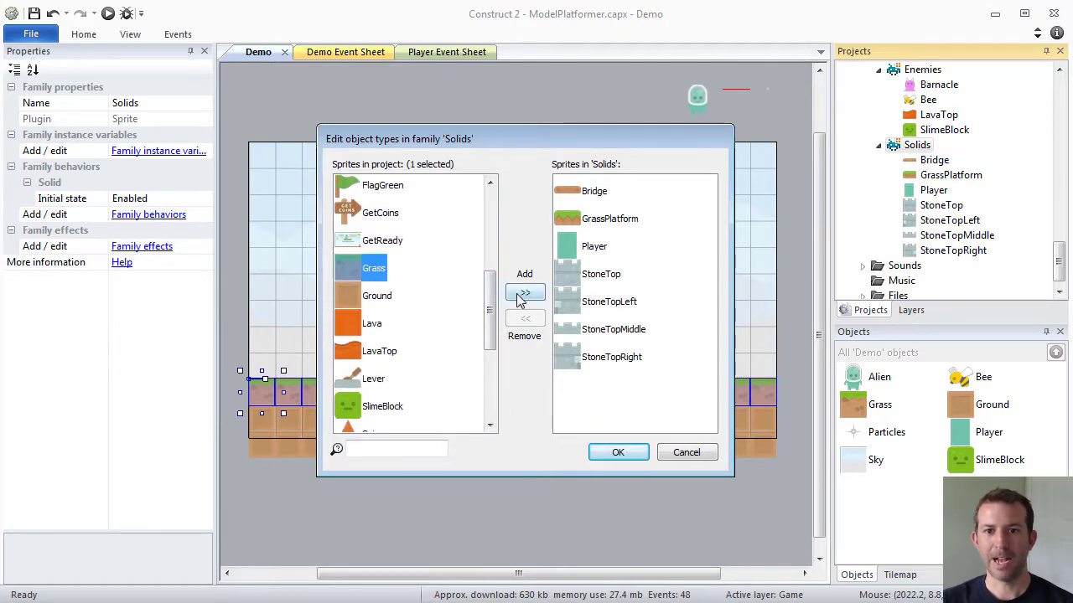
pyautogui.click(524, 292)
pyautogui.click(633, 460)
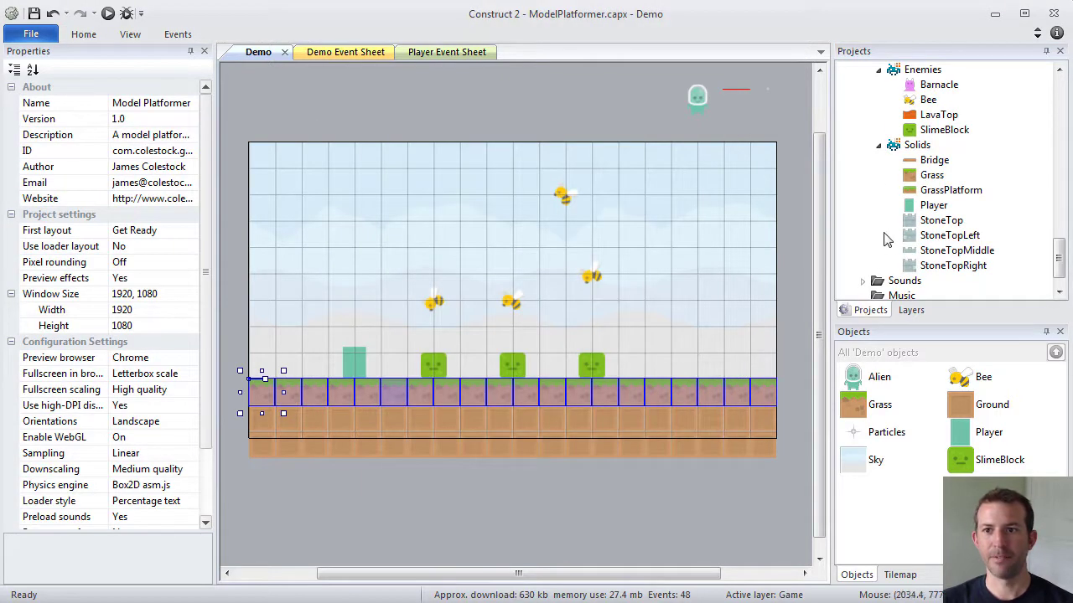
# - View the family behaviors of the Solids family, and close the window
pyautogui.click(898, 149)
pyautogui.rightClick(898, 149)
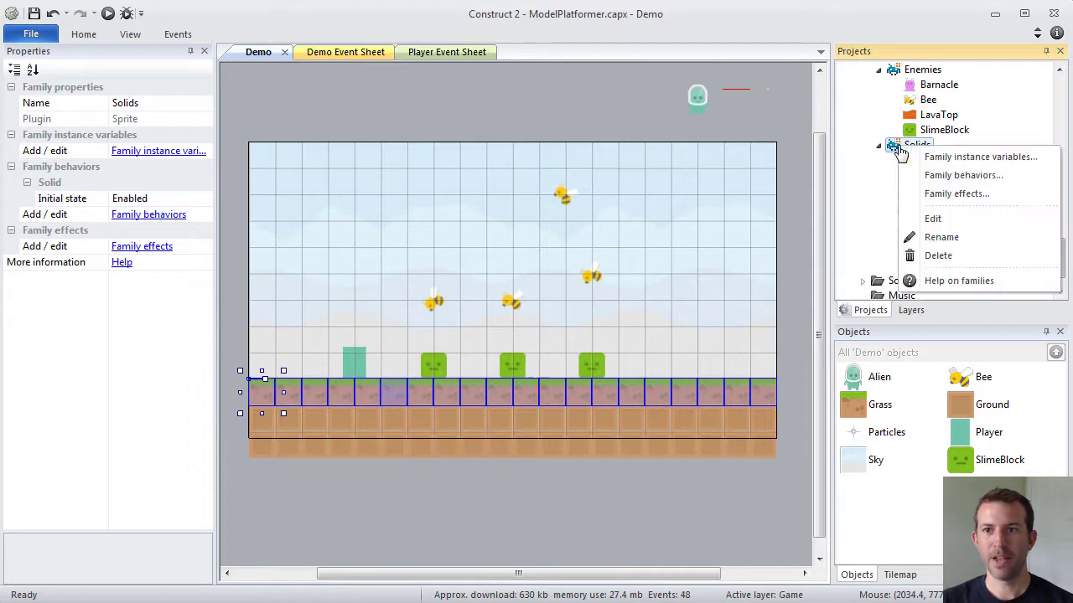
pyautogui.click(932, 176)
pyautogui.moveTo(350, 212); pyautogui.dragTo(564, 179)
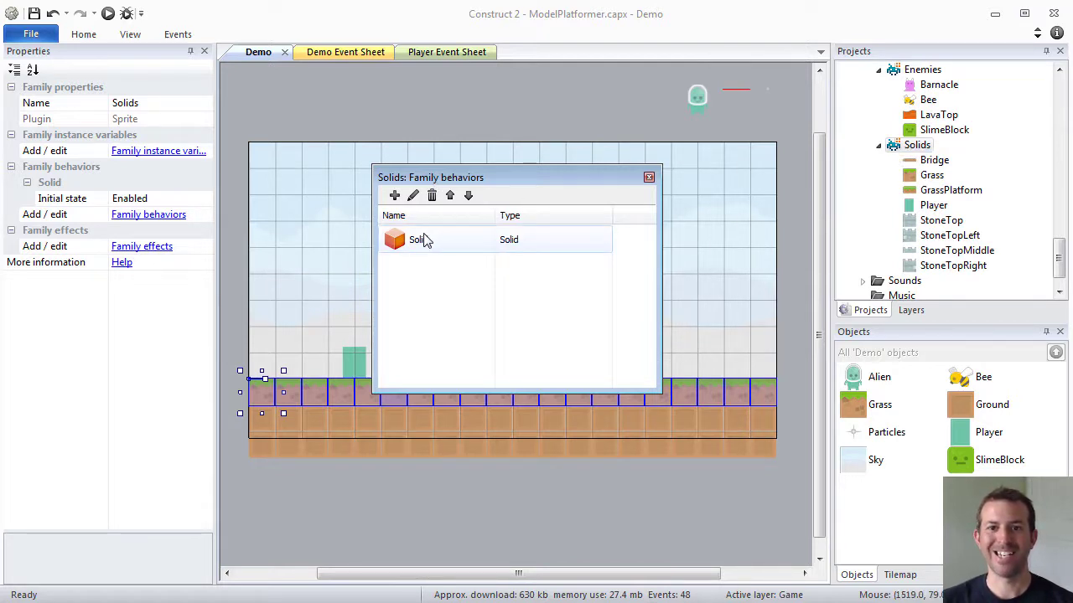
pyautogui.click(649, 179)
# - Examine the behaviors of each Solids family member, from Bridge through StoneTopRight
pyautogui.click(930, 160)
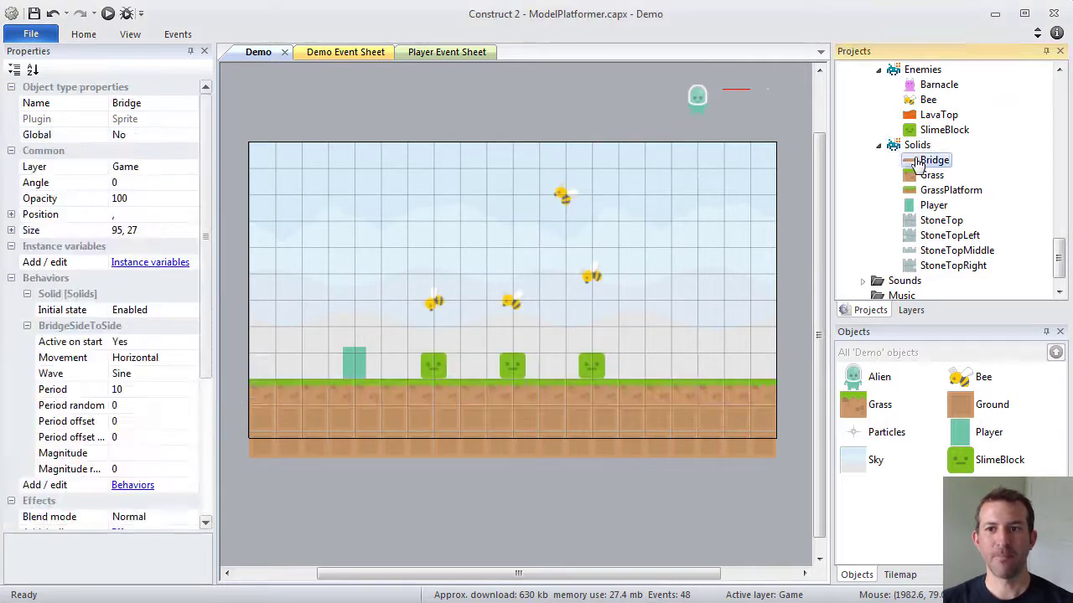
pyautogui.click(929, 176)
pyautogui.click(929, 190)
pyautogui.click(927, 206)
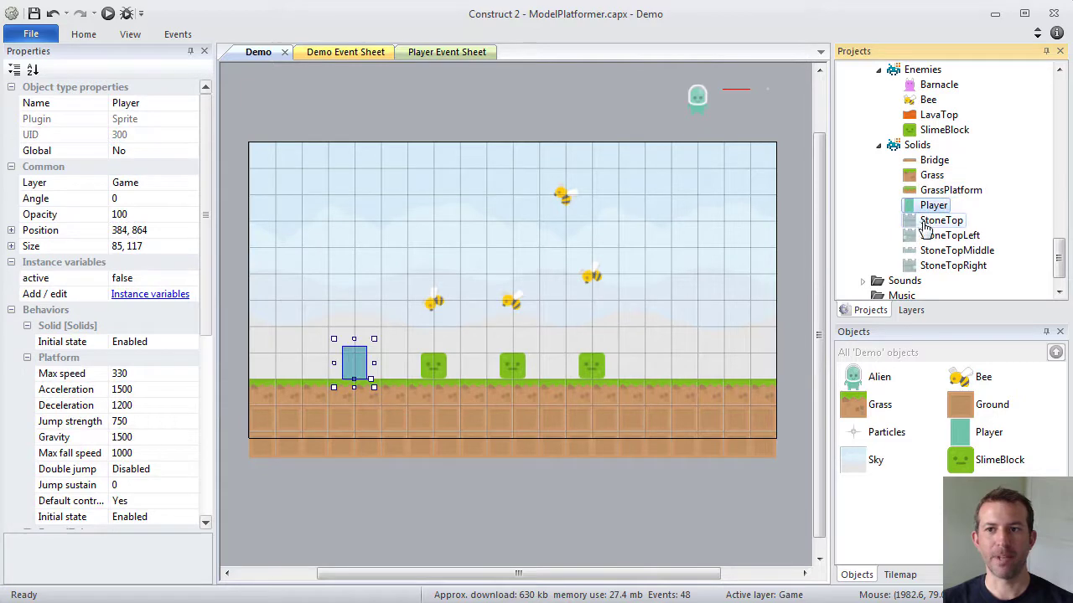
pyautogui.click(930, 220)
pyautogui.click(928, 238)
pyautogui.click(931, 252)
pyautogui.click(930, 265)
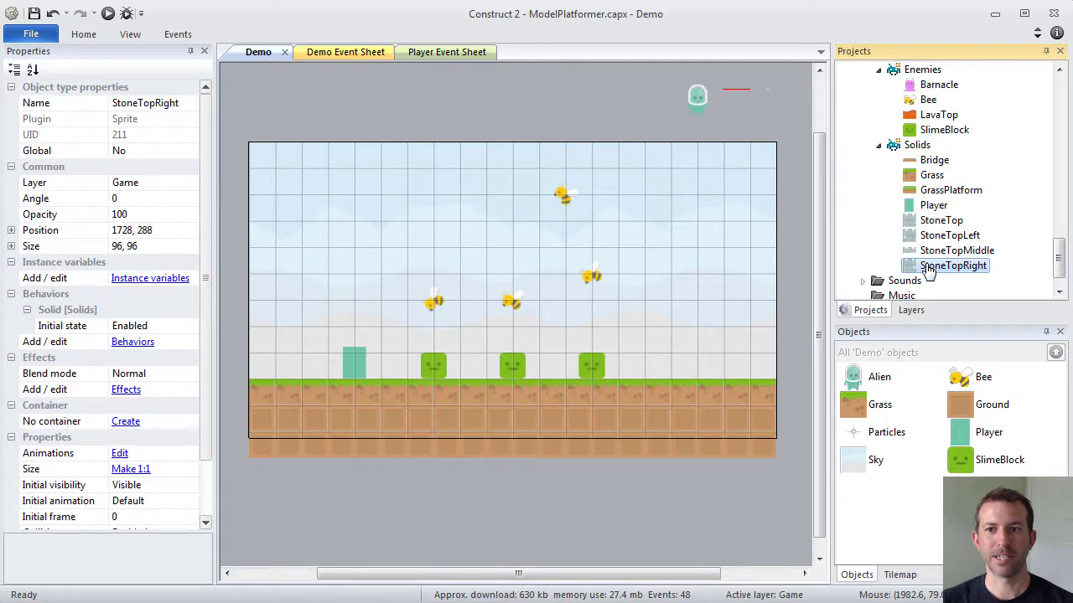